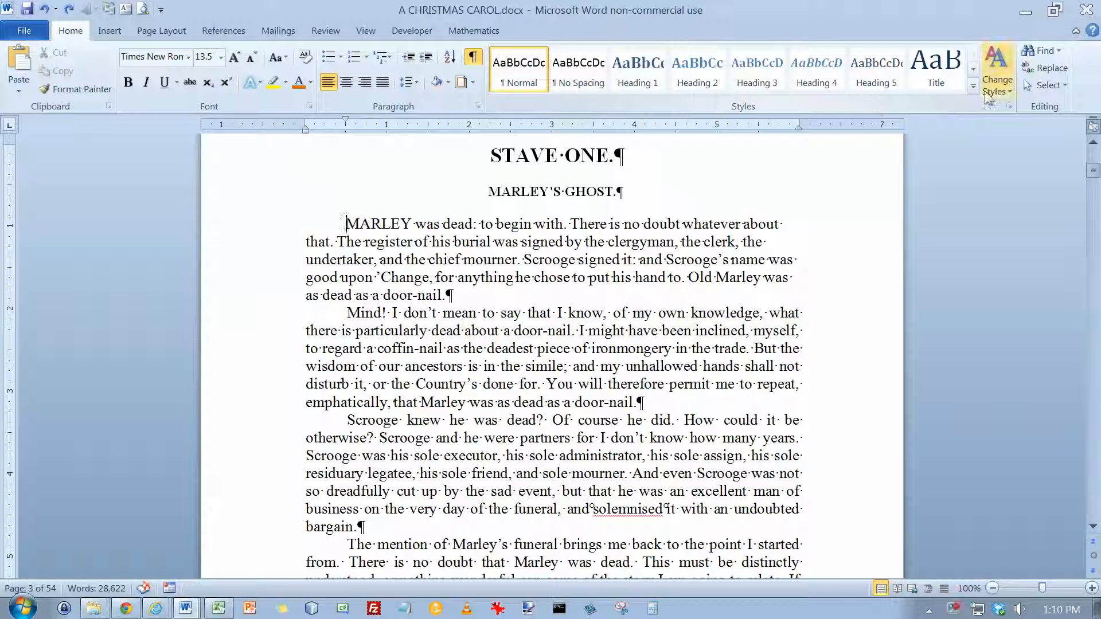
left_click(1004, 91)
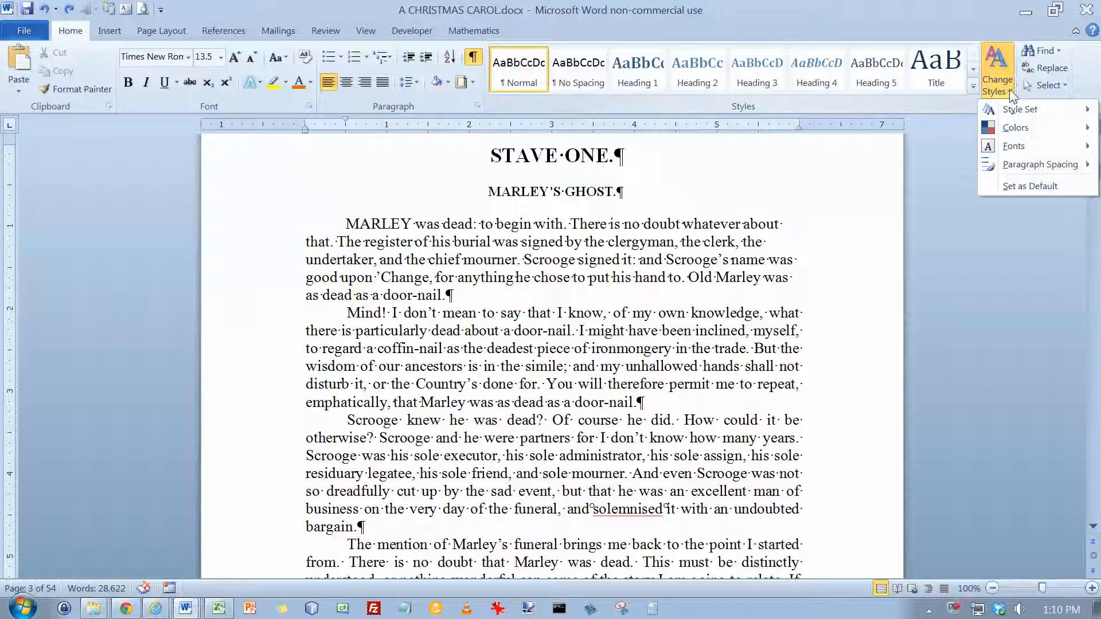
mouse_move(1013, 114)
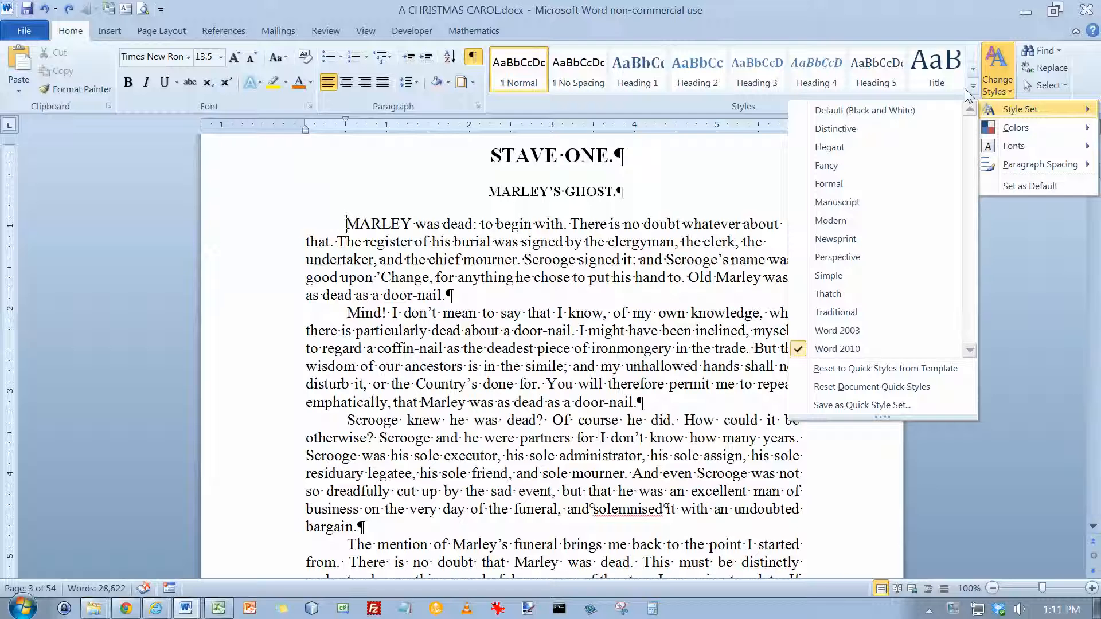
left_click(994, 78)
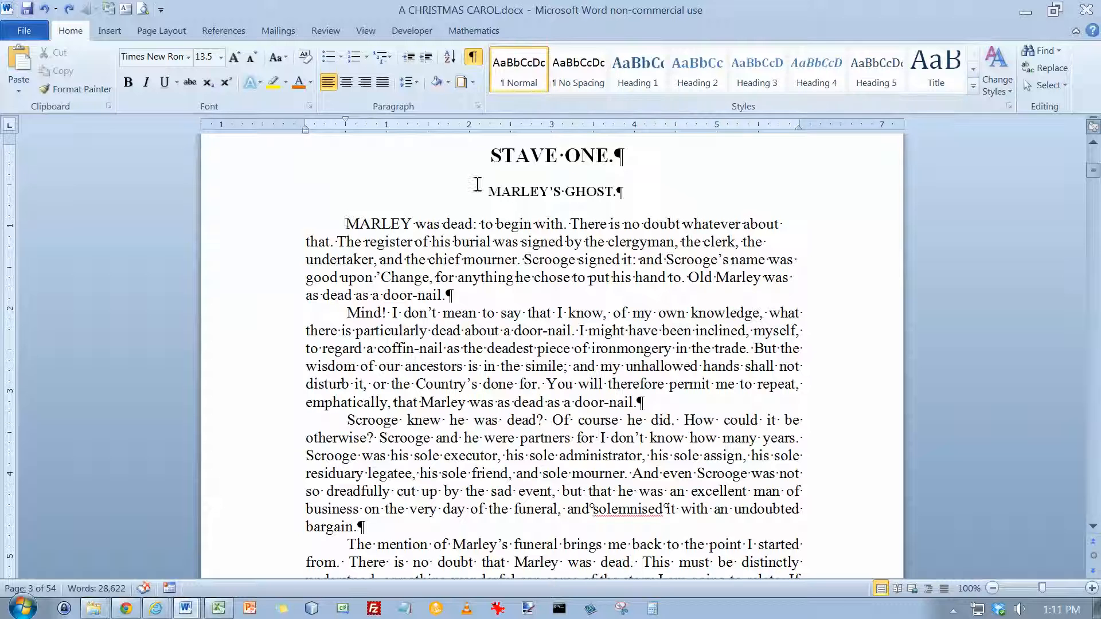
Step: Apply Heading 1 to the "STAVE ONE." line and Heading 2 to the "MARLEY'S GHOST." line below it
left_click(490, 154)
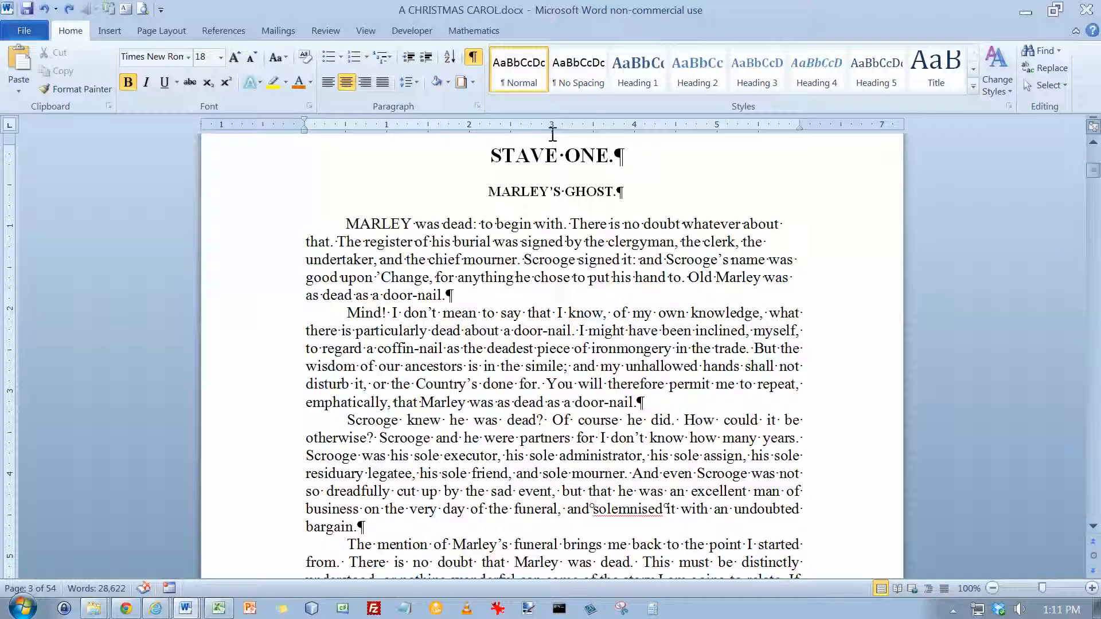
left_click(643, 78)
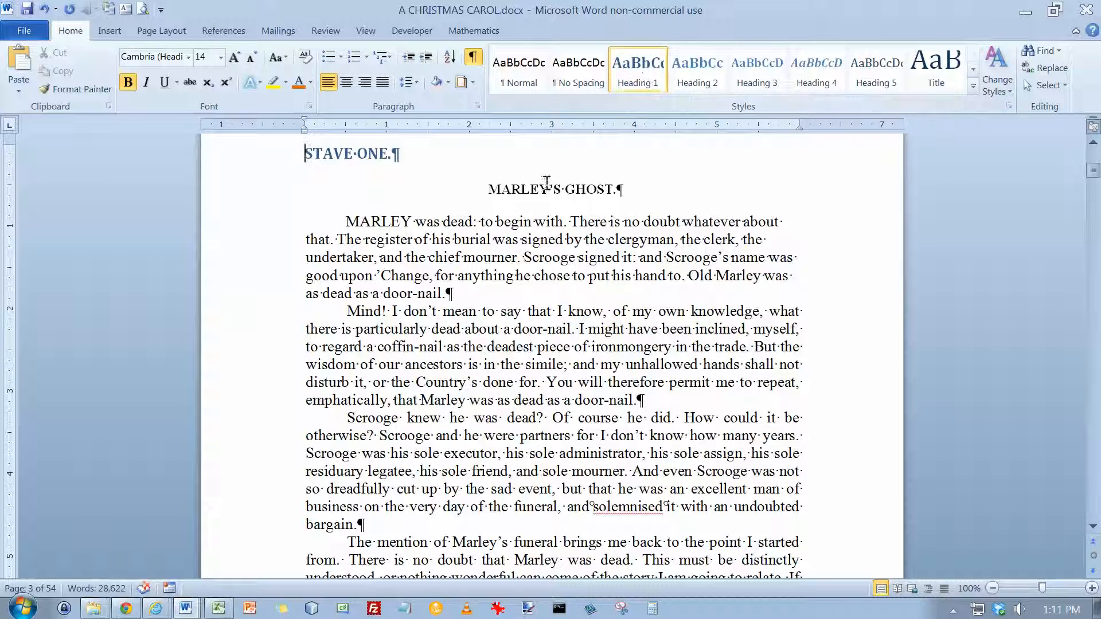
left_click(487, 189)
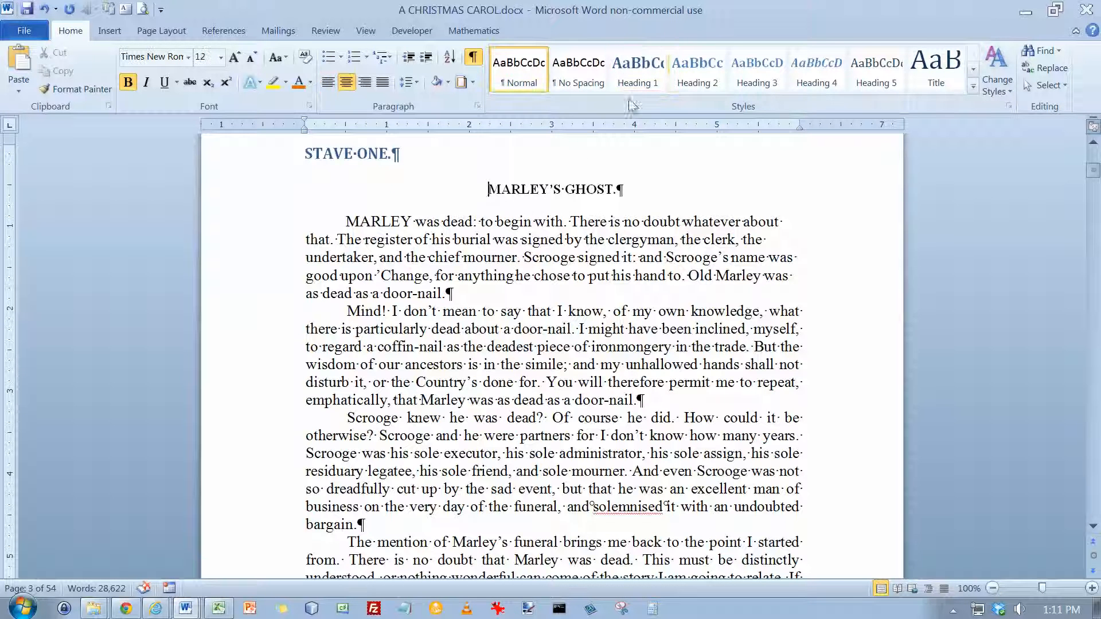
left_click(698, 72)
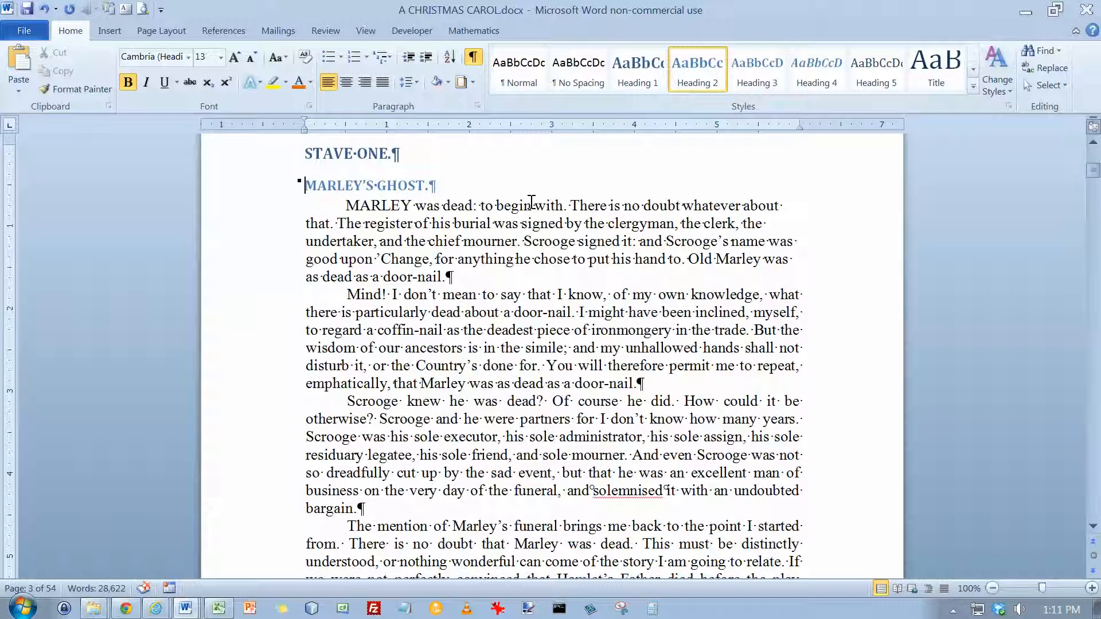
Step: Apply Heading 2 to the italic "Marley's Ghost" subheading on page 12
scroll(1096, 319, "down", 20)
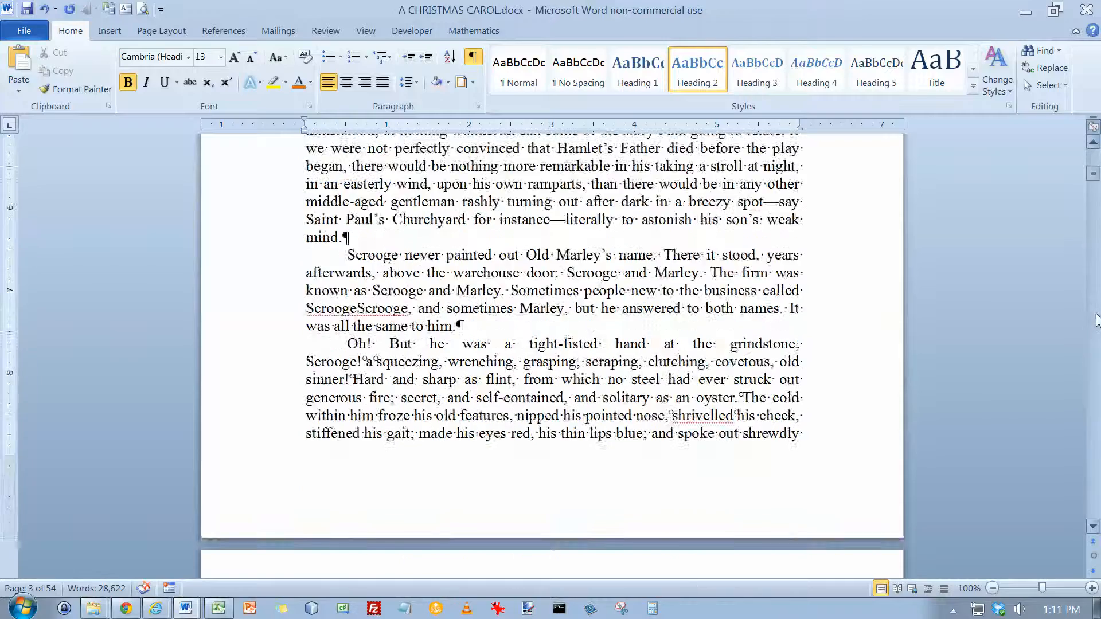
scroll(1096, 319, "down", 20)
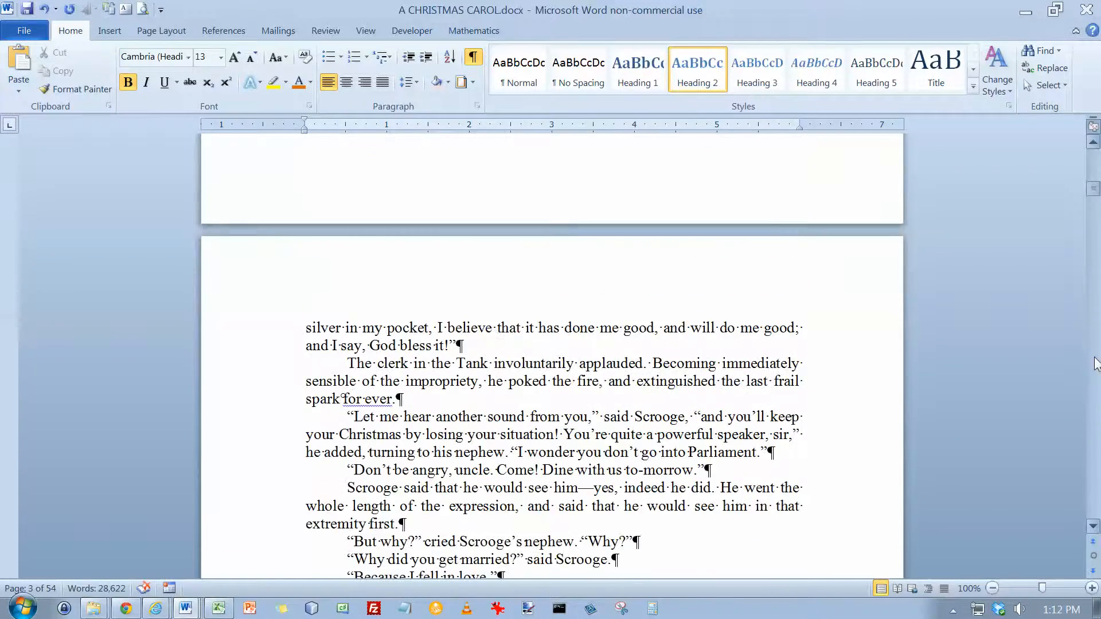
scroll(1095, 384, "down", 20)
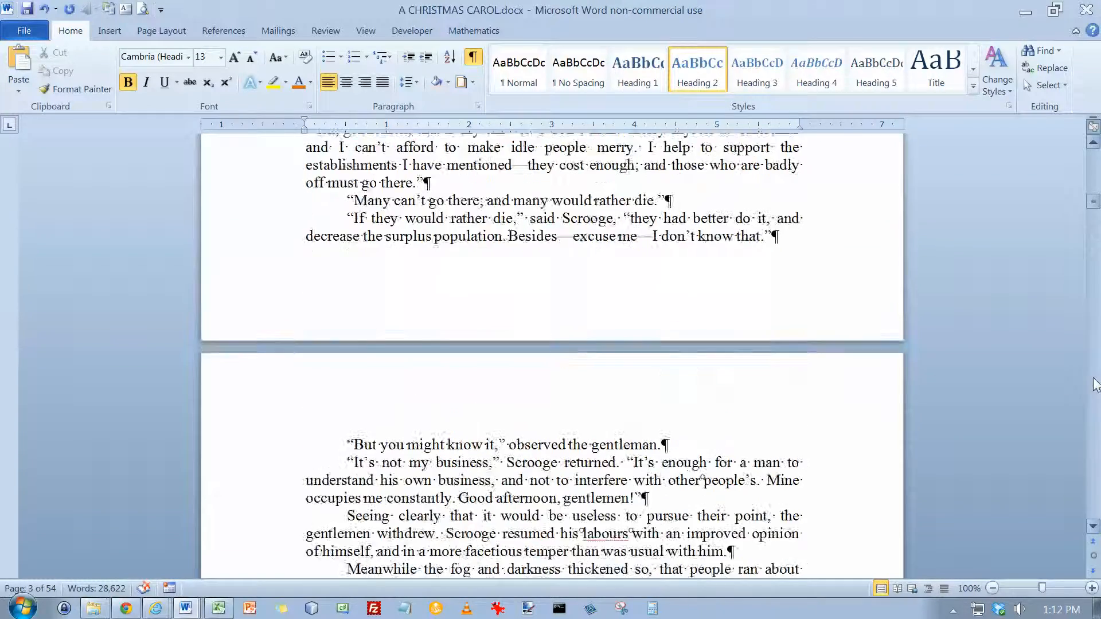
scroll(1095, 384, "down", 20)
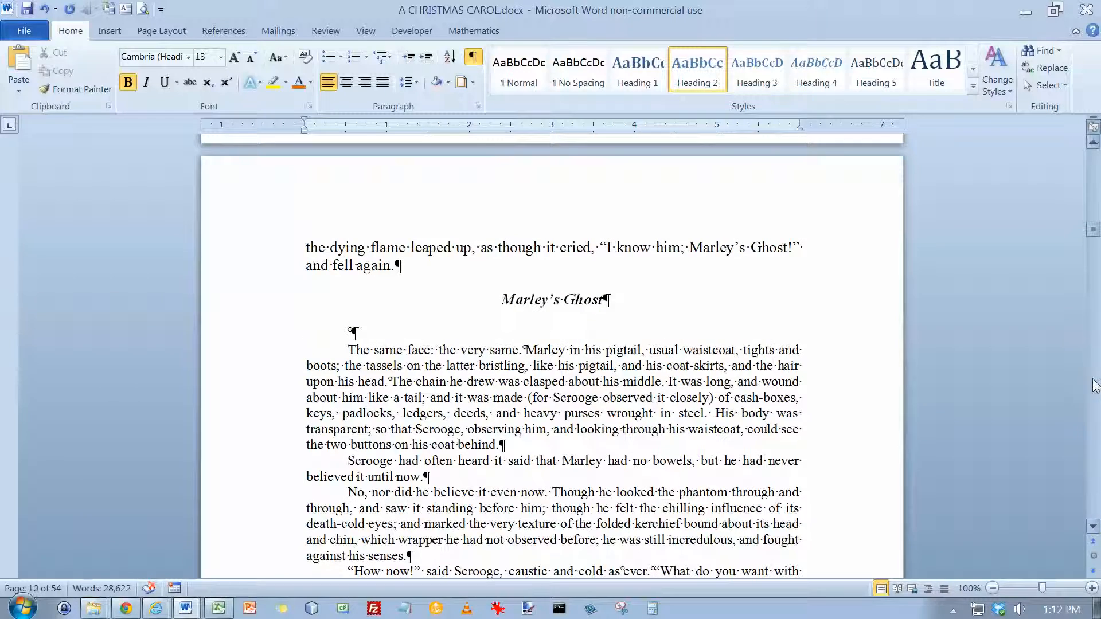
left_click(605, 301)
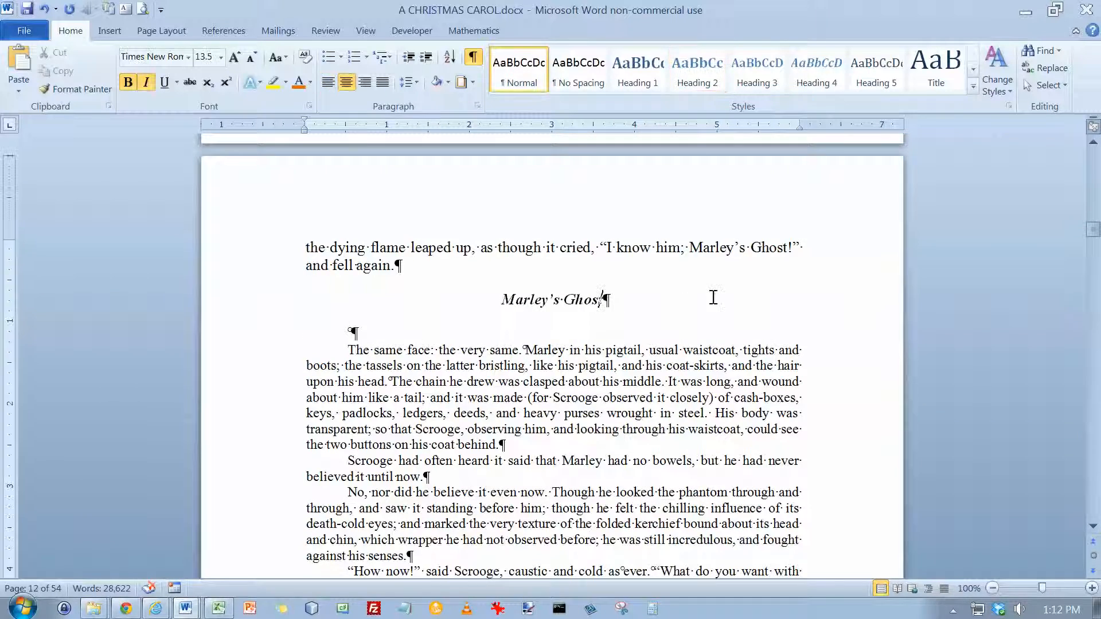
left_click(693, 75)
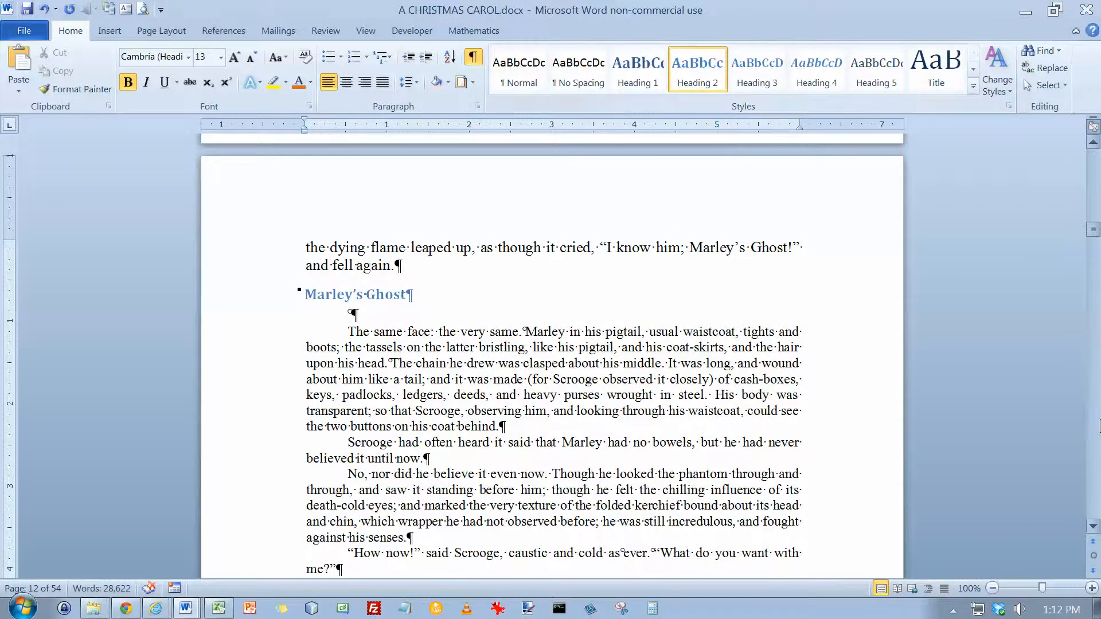
Step: Apply Heading 1 to "STAVE TWO." and Heading 2 to "THE FIRST OF THE THREE SPIRITS."
scroll(1097, 425, "down", 12)
scroll(1097, 425, "down", 15)
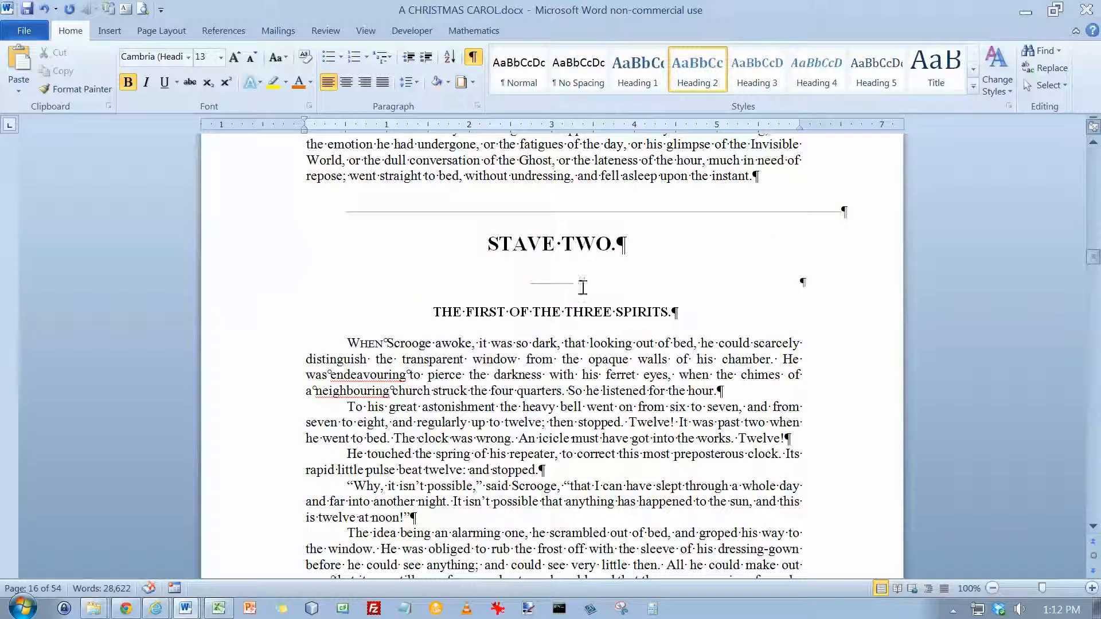
left_click(488, 244)
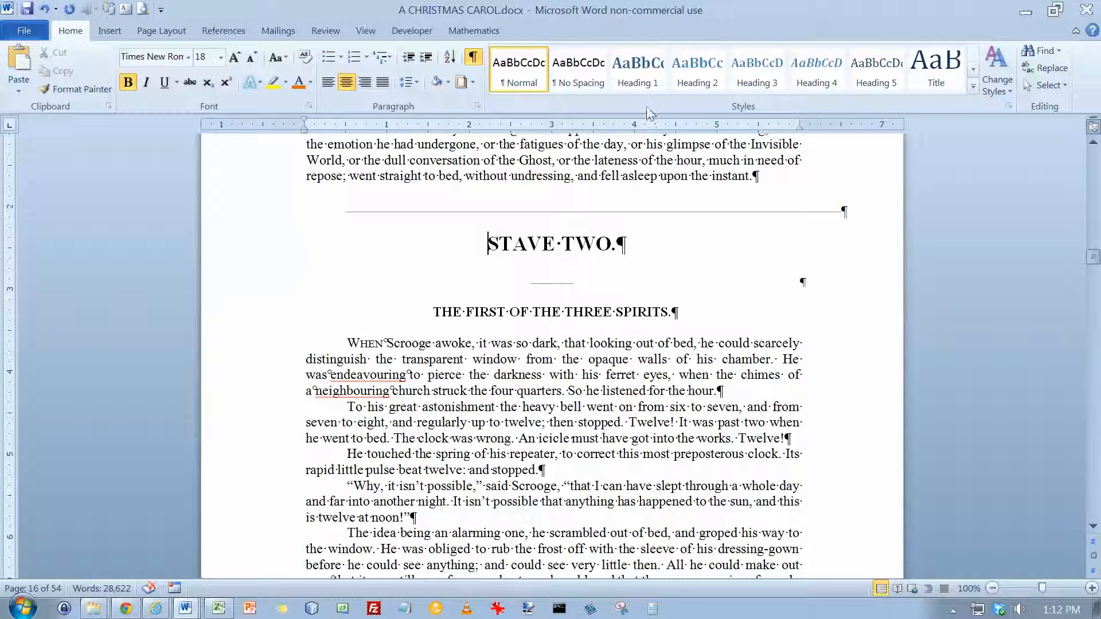
left_click(645, 79)
left_click(434, 305)
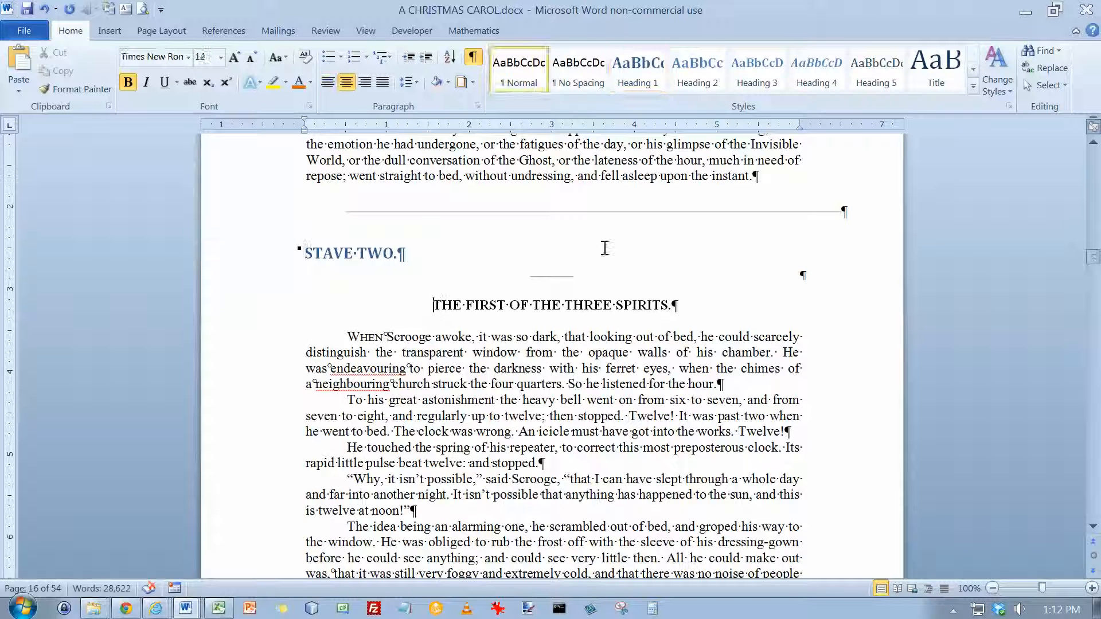
left_click(706, 78)
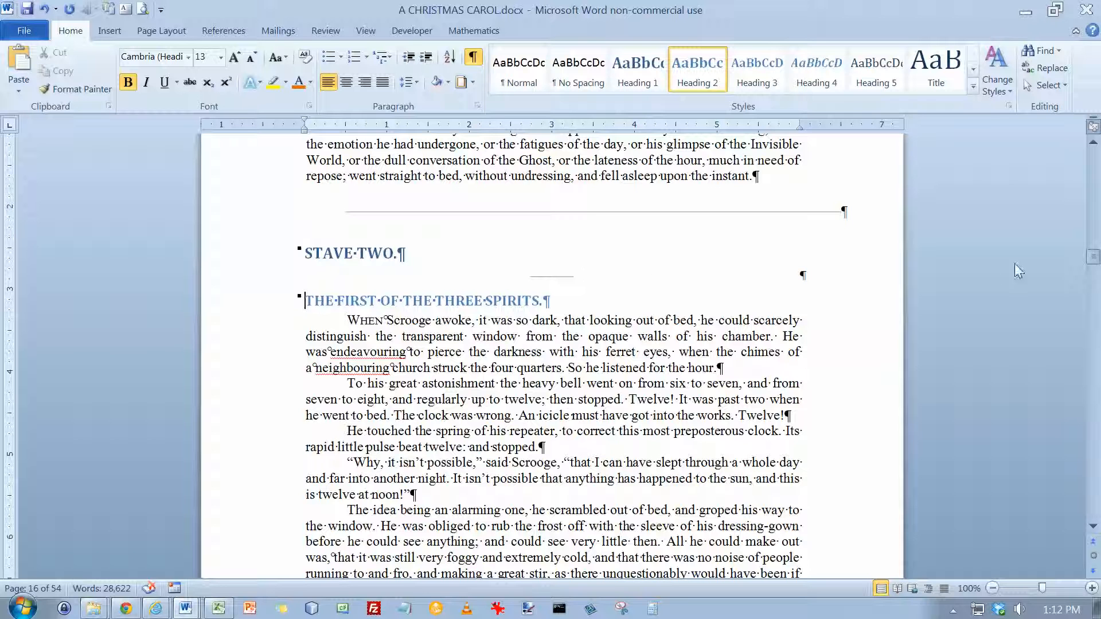
Step: Search for "stave" to reach "STAVE THREE.", and apply Heading 1 to it and Heading 2 to "THE SECOND OF THE THREE SPIRITS."
left_click(402, 258)
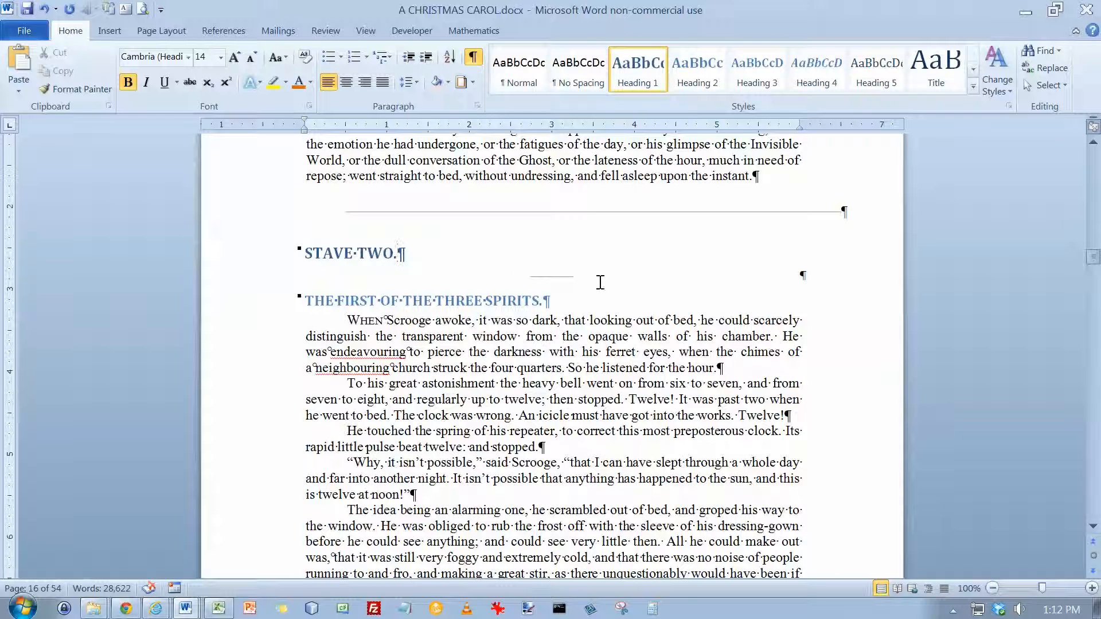
key("ctrl+f")
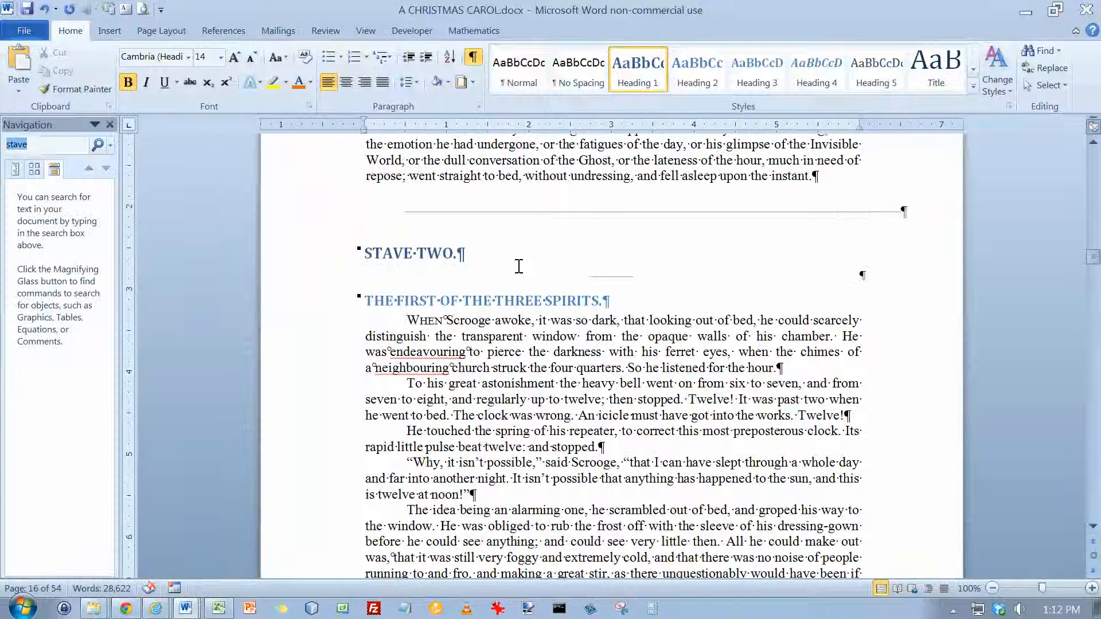
key("Return")
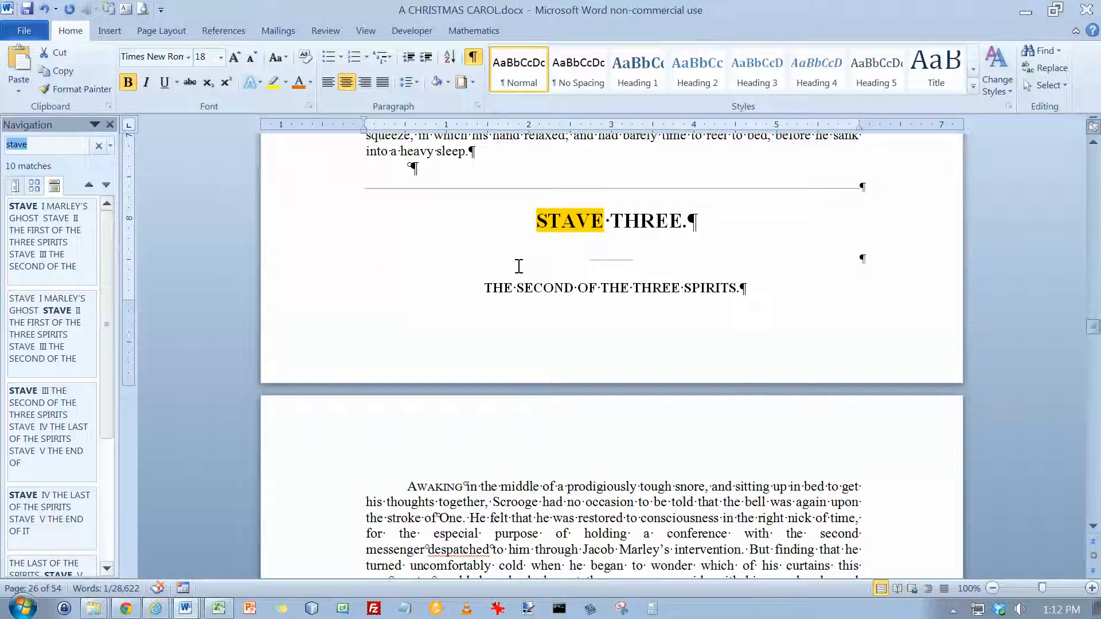
left_click(540, 221)
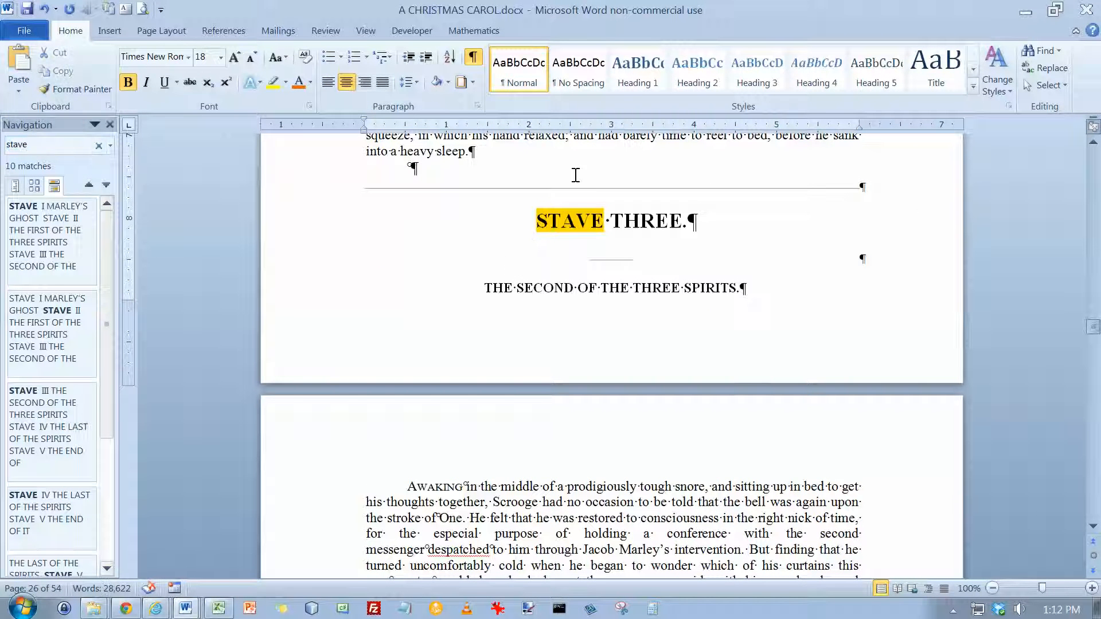
left_click(638, 66)
left_click(490, 279)
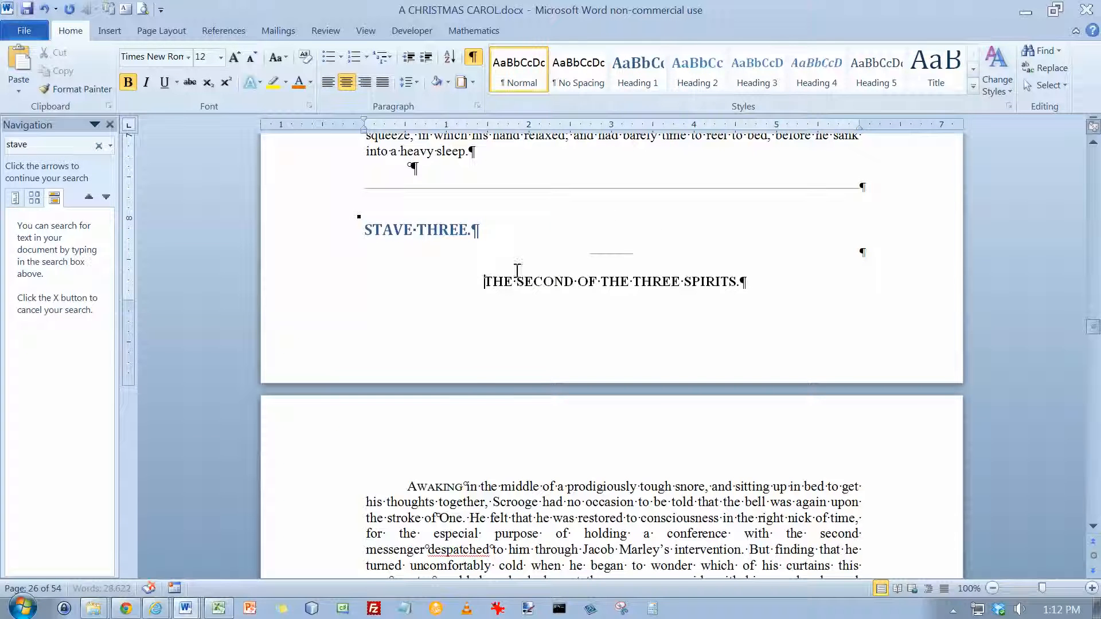
left_click(704, 72)
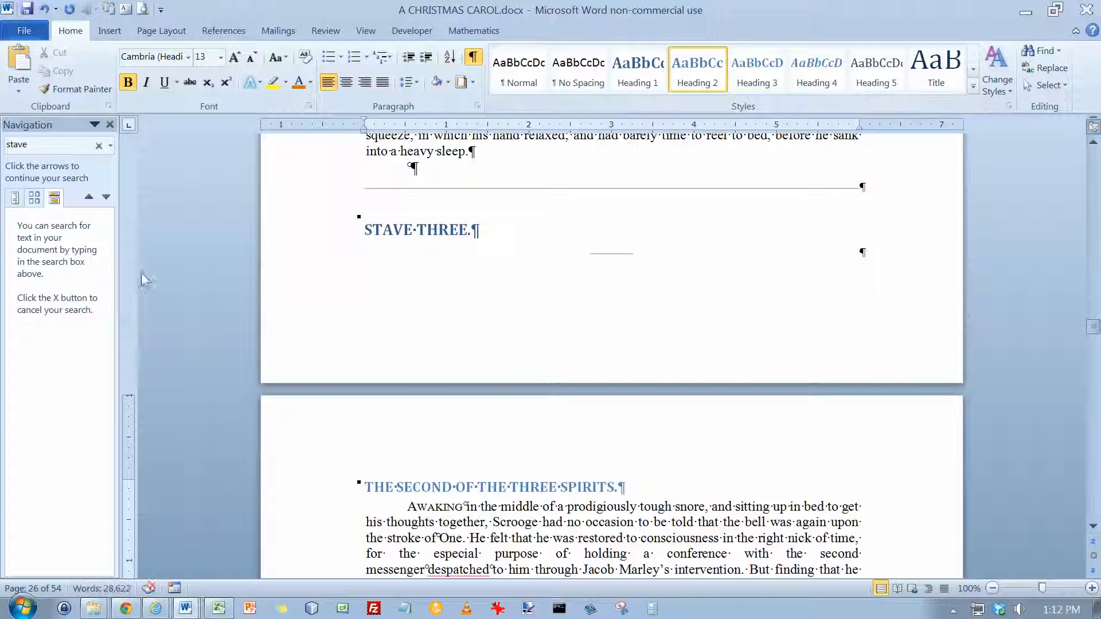
Step: Go to the next "stave" match and apply Heading 1 to "STAVE FOUR." and Heading 2 to "THE LAST OF THE SPIRITS."
left_click(95, 125)
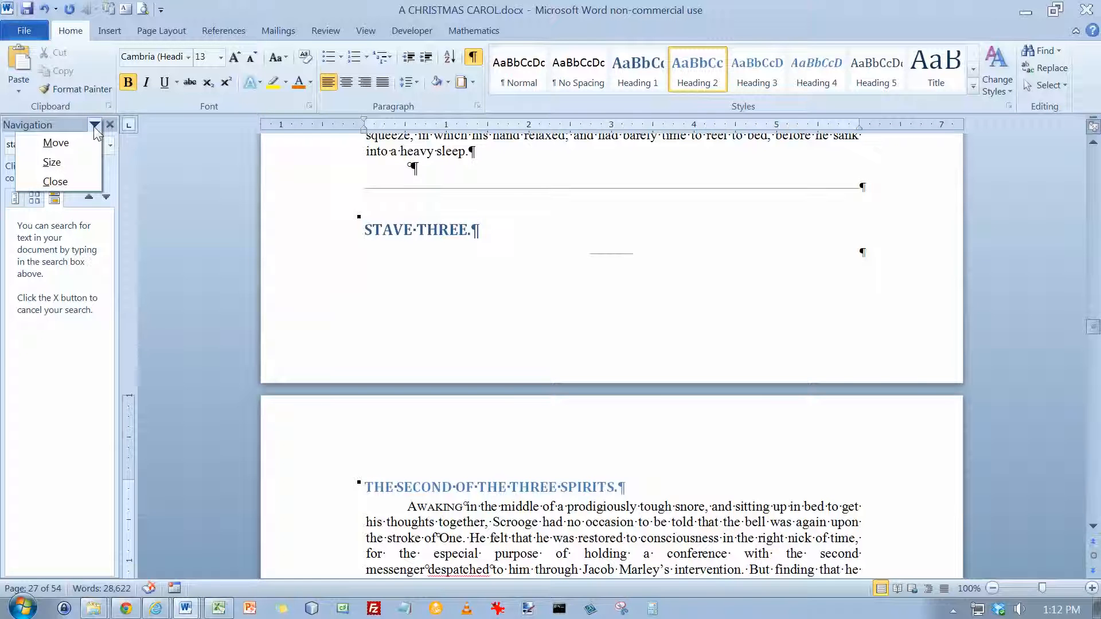
left_click(70, 131)
left_click(60, 143)
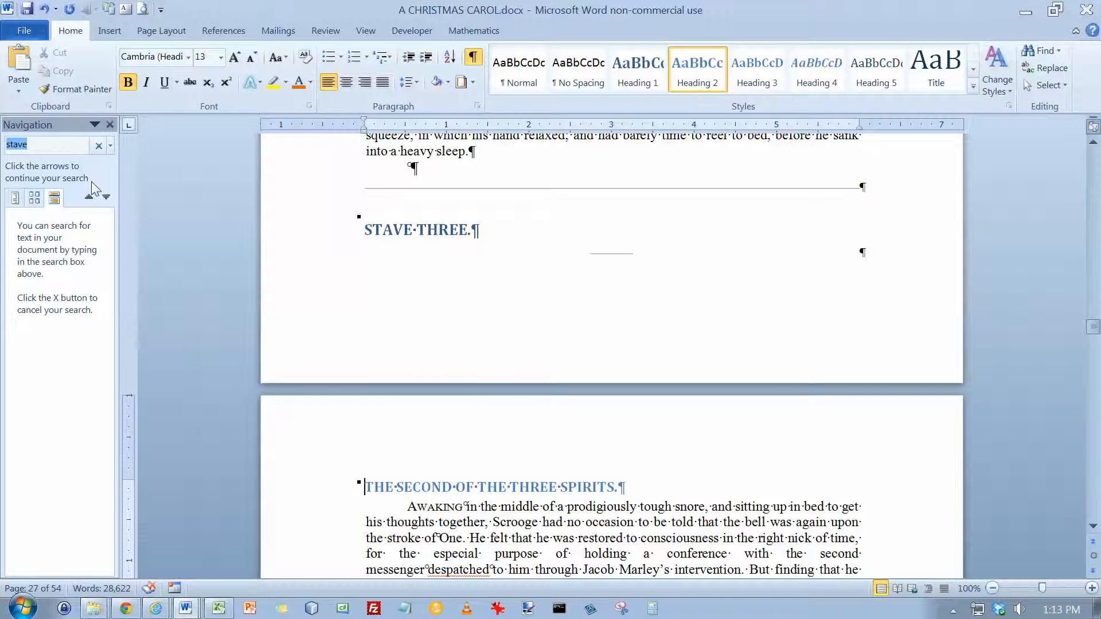
left_click(105, 196)
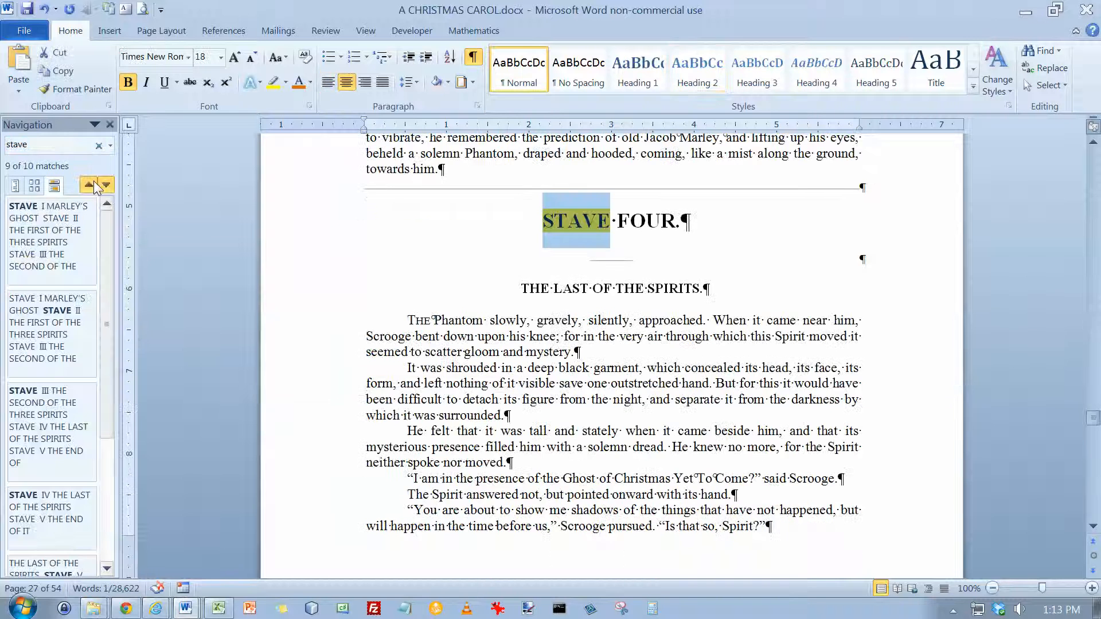
left_click(548, 232)
left_click(638, 69)
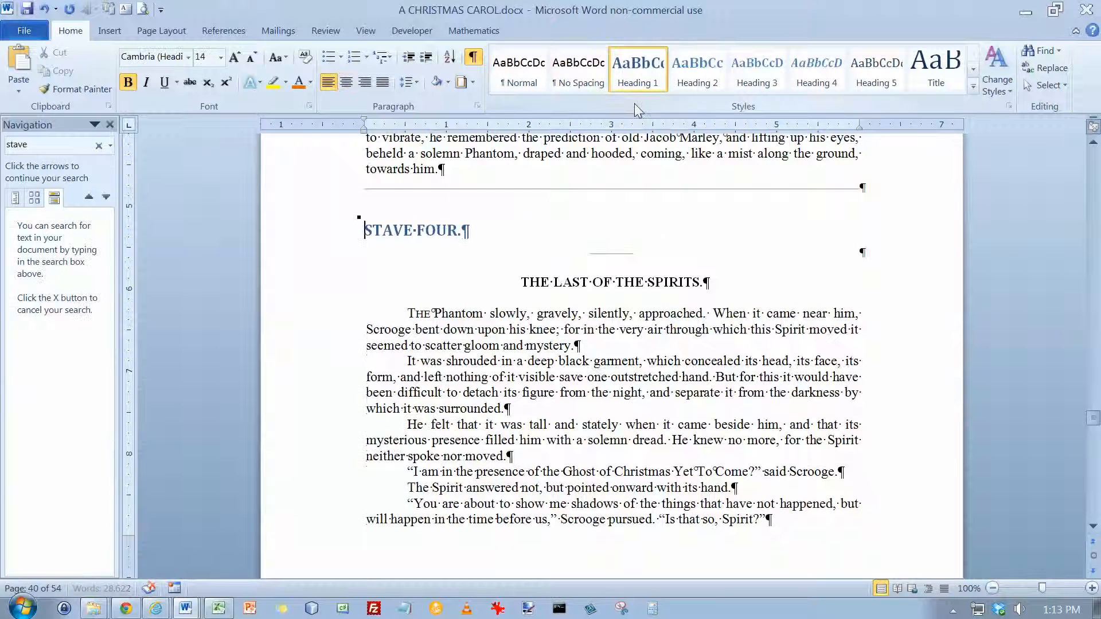
left_click(522, 285)
left_click(697, 72)
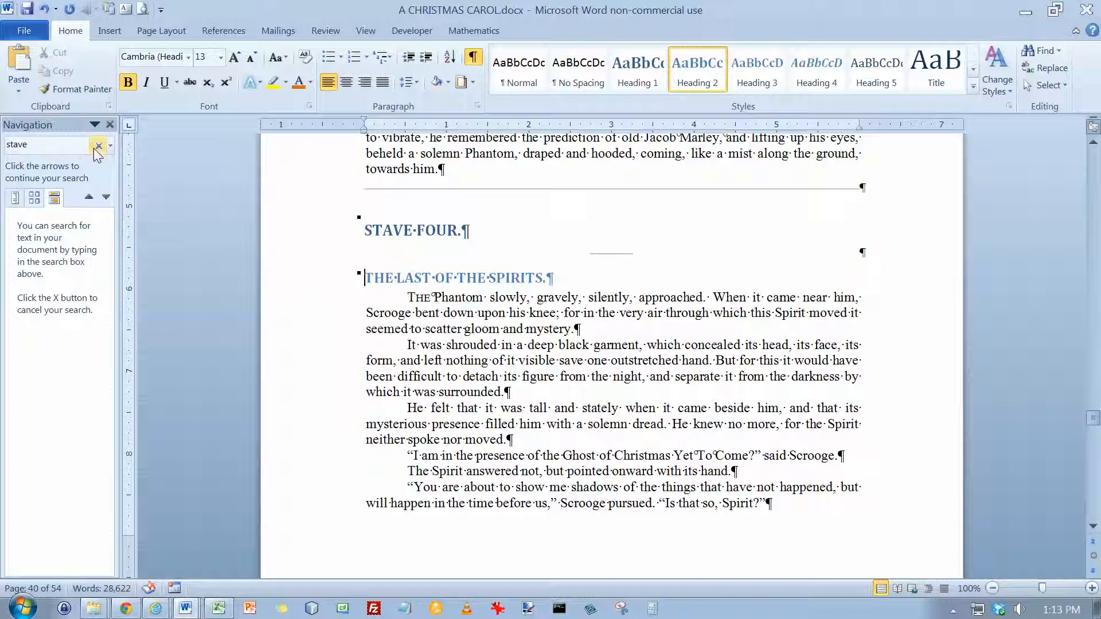
Step: Find the last "stave" match and apply Heading 1 to "STAVE FIVE." and Heading 2 to "THE END OF IT."
left_click(77, 145)
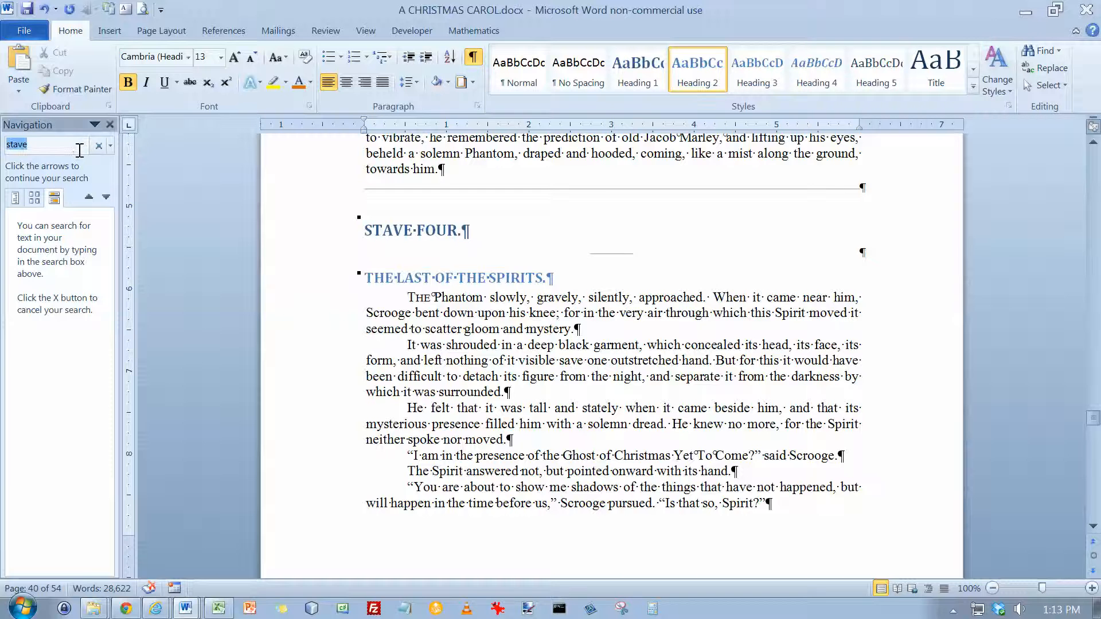
key("Return")
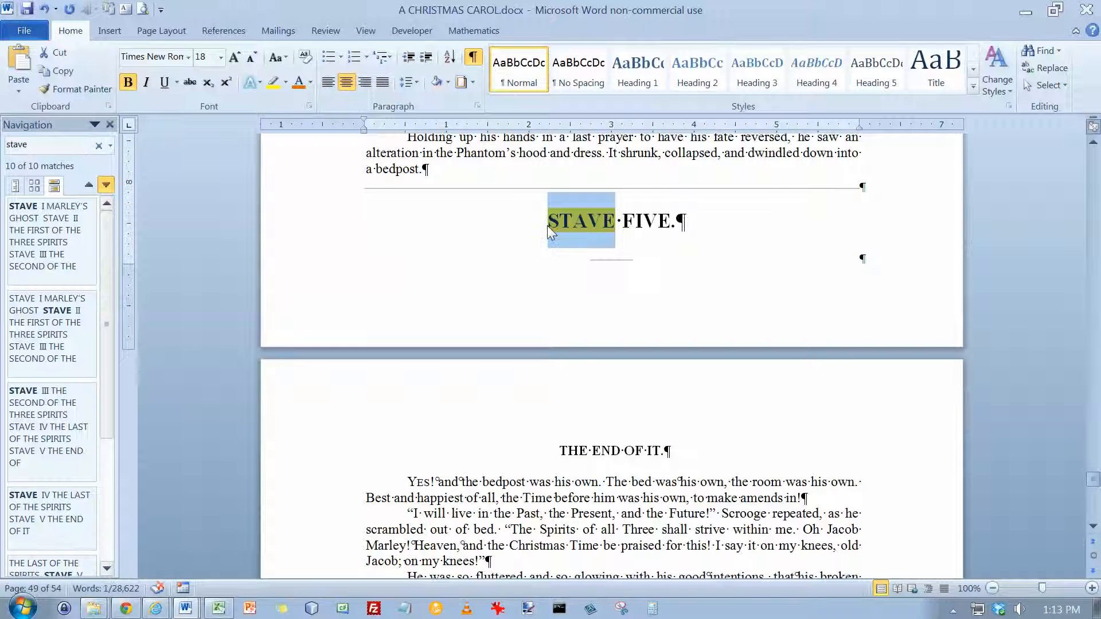
left_click(554, 222)
left_click(636, 72)
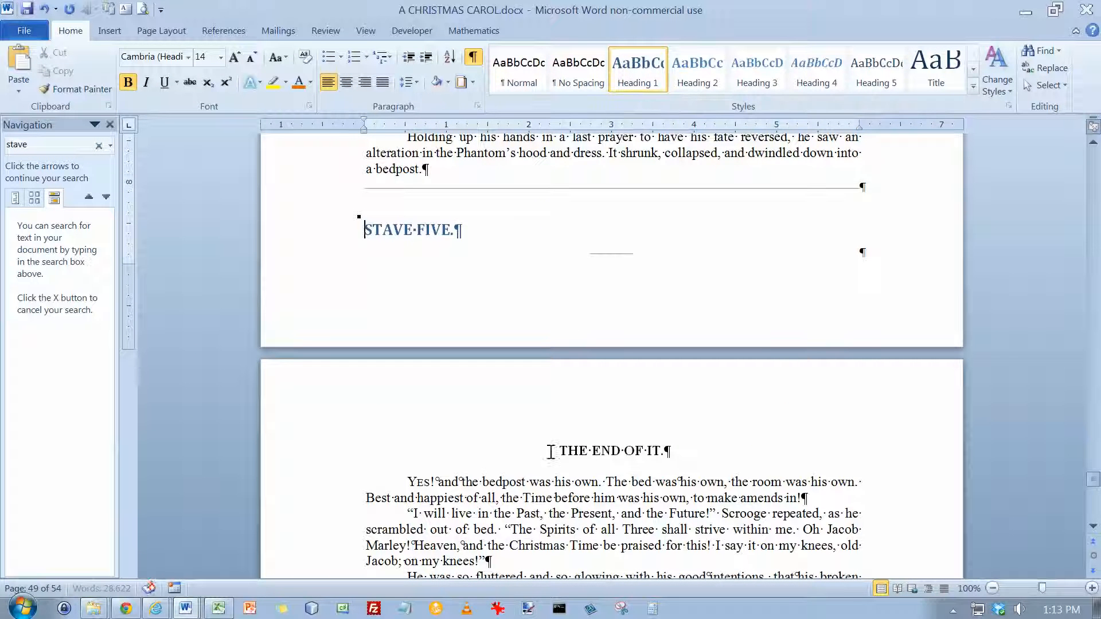
left_click(562, 448)
left_click(697, 68)
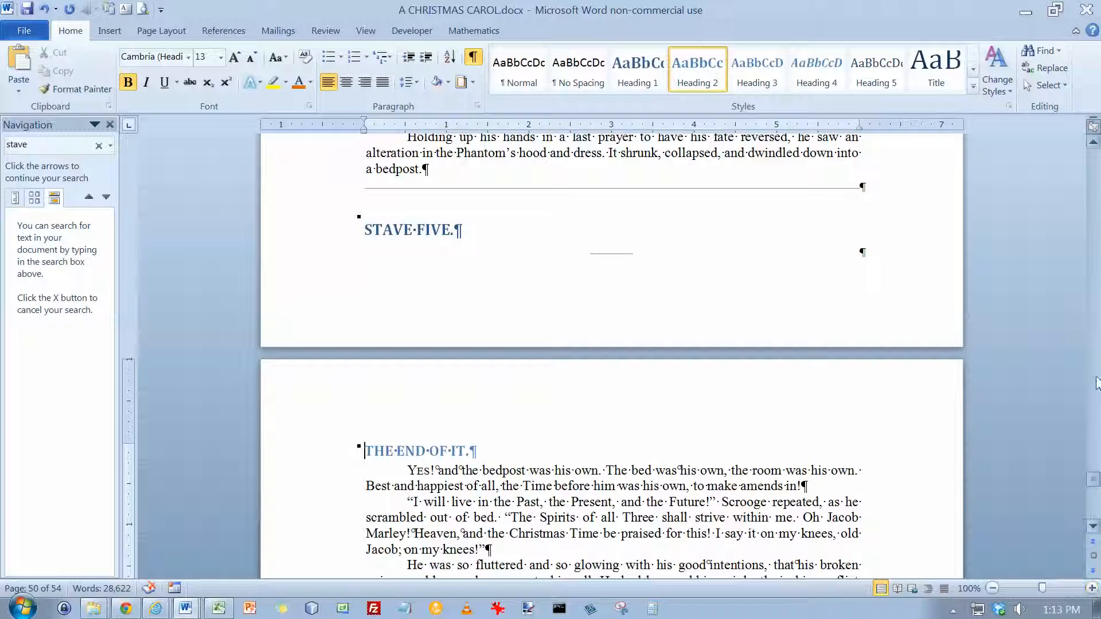
Step: Return to the Stave One heading on page 3 and split the document window into two horizontal panes
left_click_drag(1094, 484, 1094, 182)
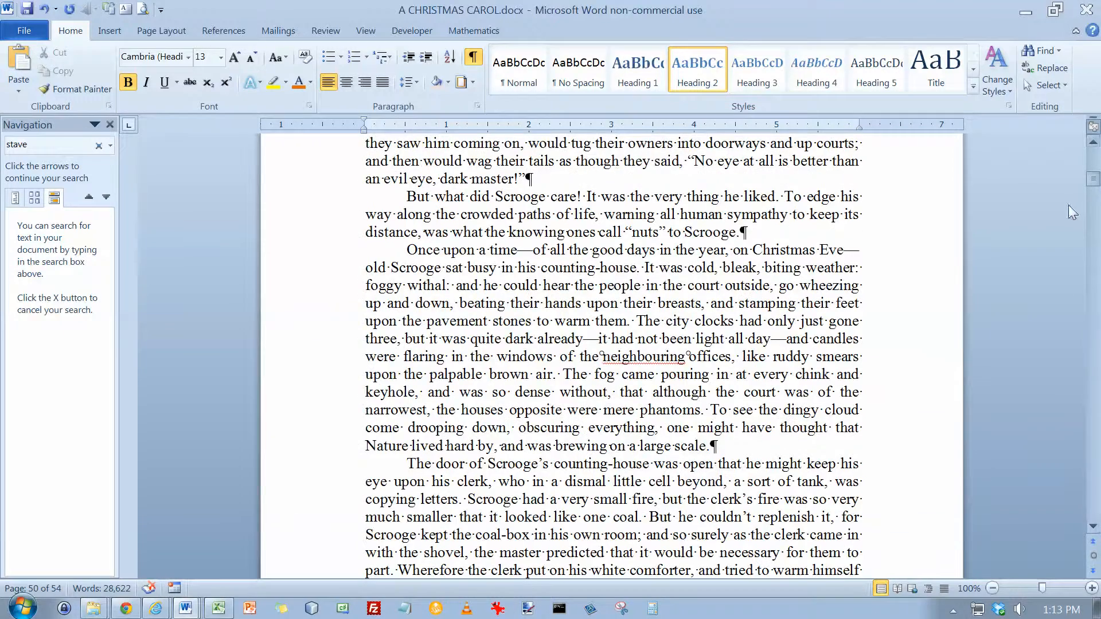
left_click(1099, 157)
left_click(1099, 156)
left_click(1099, 155)
left_click(1099, 156)
scroll(536, 136, "down", 15)
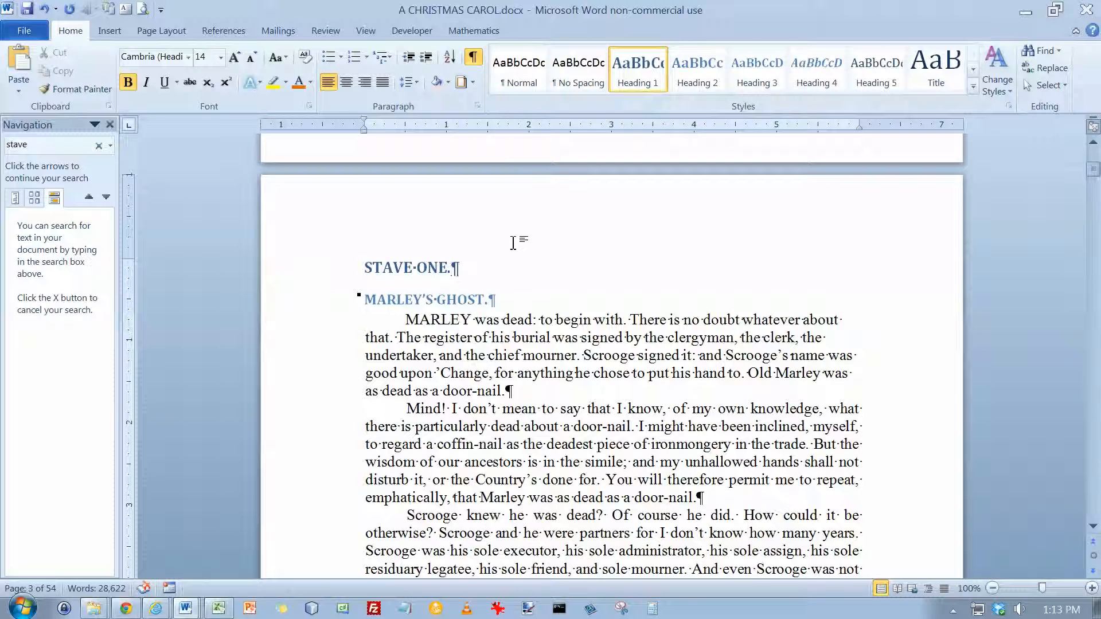
left_click_drag(1095, 128, 1097, 361)
Step: Show the "STAVE TWO." heading and its subtitle in the lower pane while the upper pane stays on "STAVE ONE."
left_click(1095, 490)
left_click(1095, 493)
left_click(1095, 495)
left_click(1095, 502)
left_click(1095, 502)
left_click(1095, 502)
left_click(1095, 503)
left_click(1095, 503)
left_click(1095, 503)
left_click(1095, 503)
left_click(1095, 503)
left_click(1095, 504)
left_click(1093, 503)
left_click(1094, 502)
left_click(1094, 502)
left_click(1093, 503)
left_click(1094, 502)
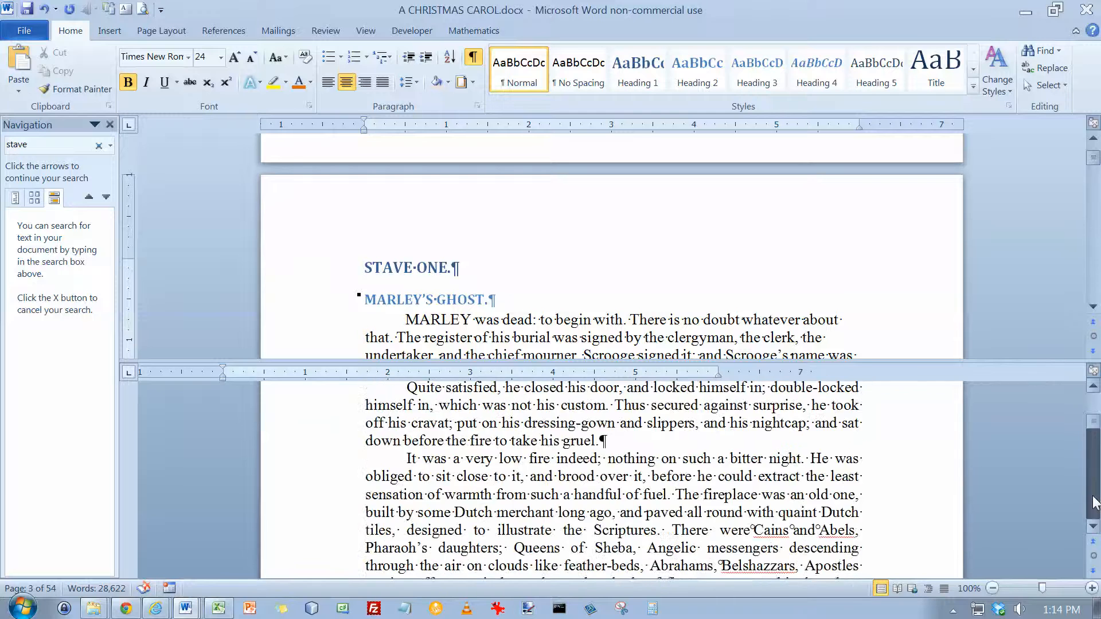
left_click(1094, 502)
left_click(1093, 502)
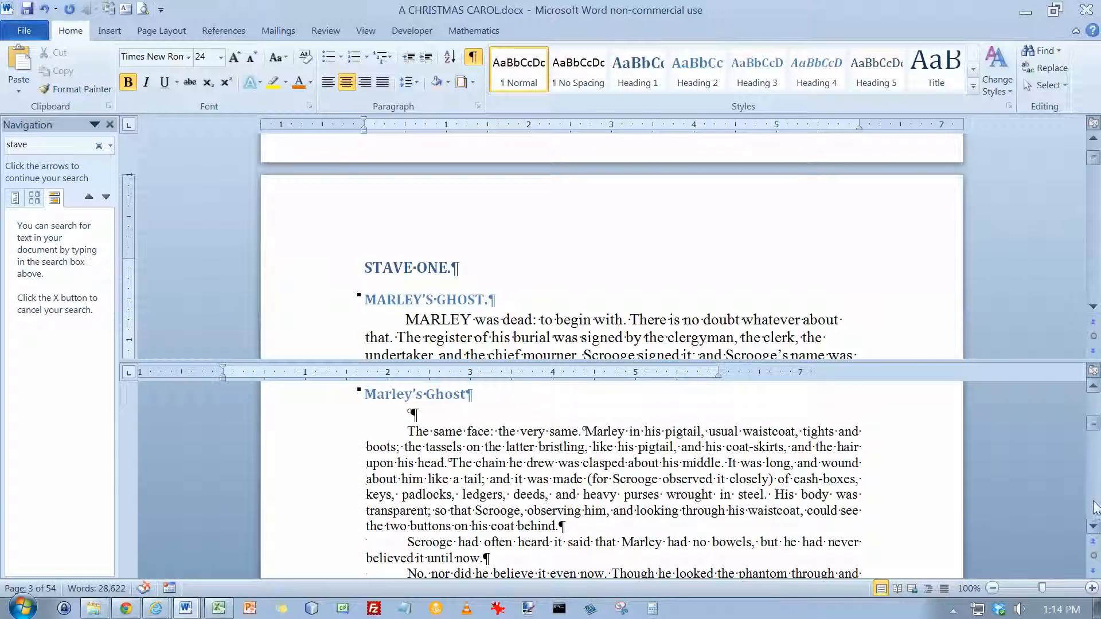
left_click(1094, 502)
left_click(1094, 502)
left_click(1094, 502)
left_click(1094, 502)
left_click(1094, 503)
left_click(1093, 503)
left_click(1094, 503)
left_click(1094, 502)
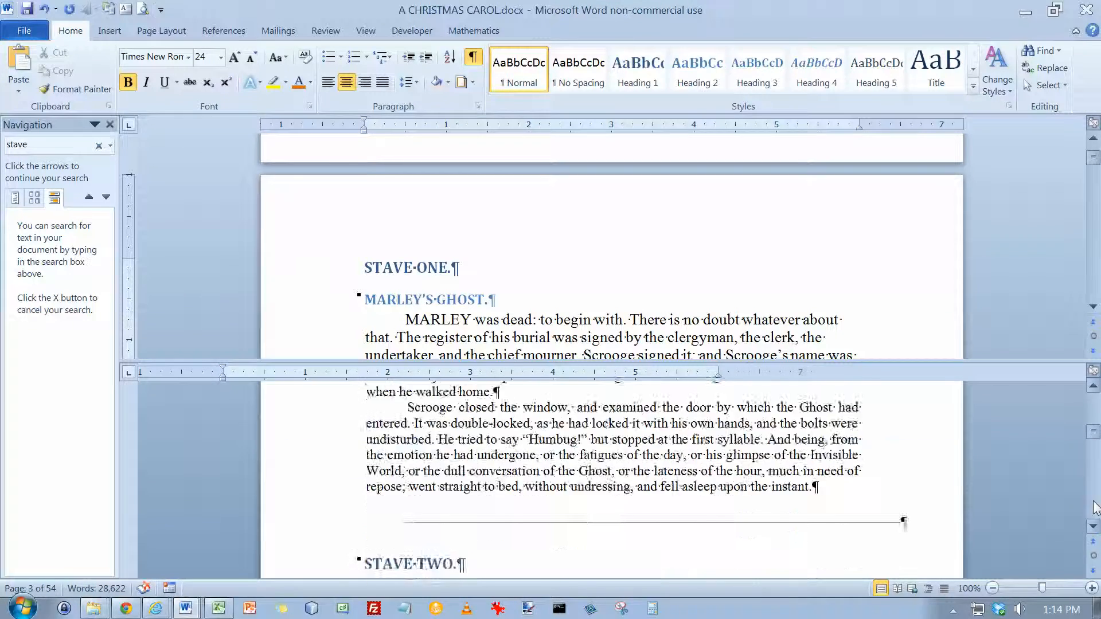
left_click(1094, 503)
left_click(1094, 388)
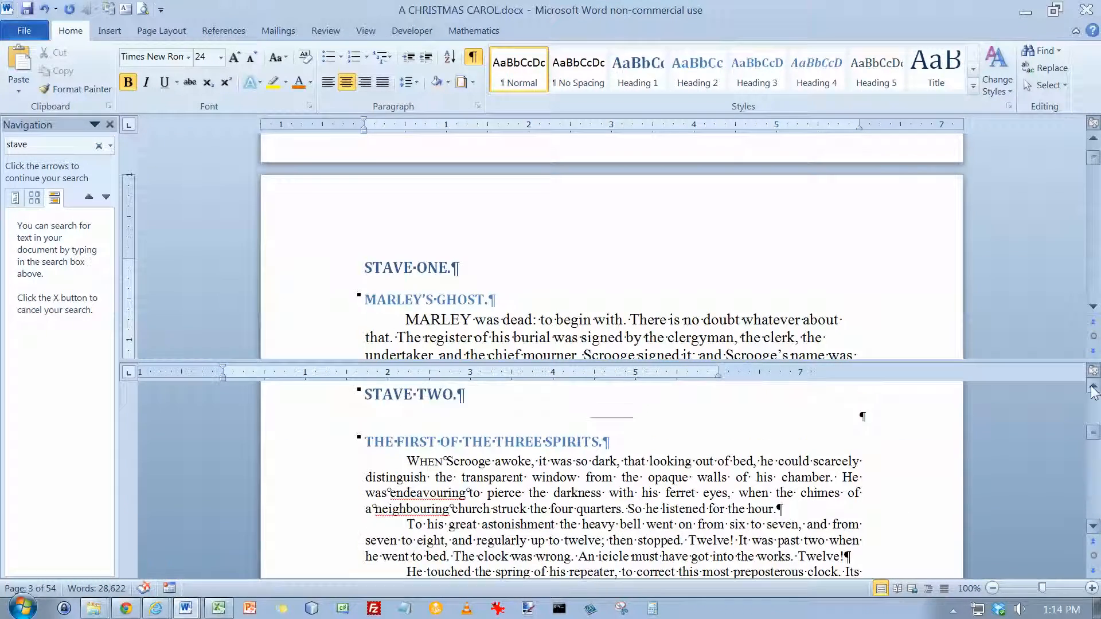
left_click(1093, 388)
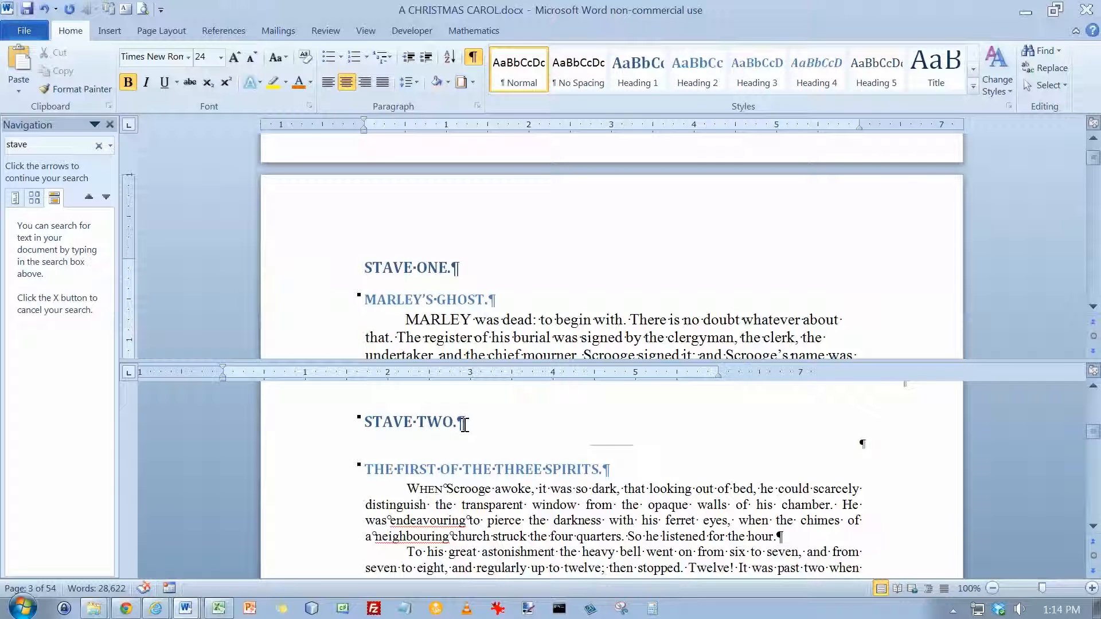
Step: Delete the short horizontal line and its empty paragraph between "STAVE TWO." and "THE FIRST OF THE THREE SPIRITS."
left_click(609, 446)
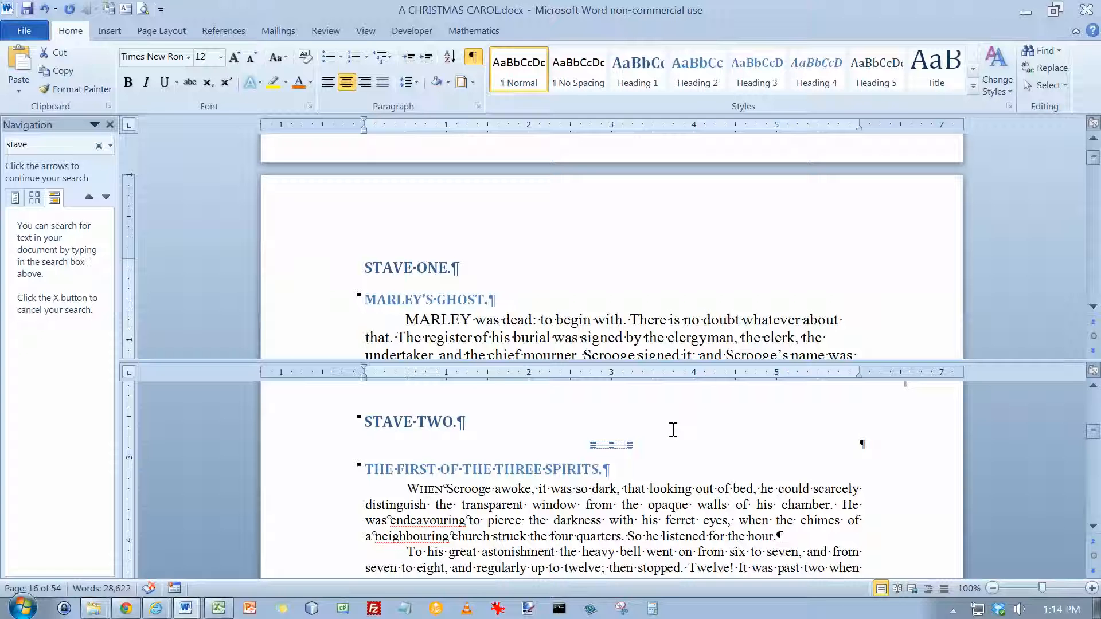
key("Delete")
key("Delete")
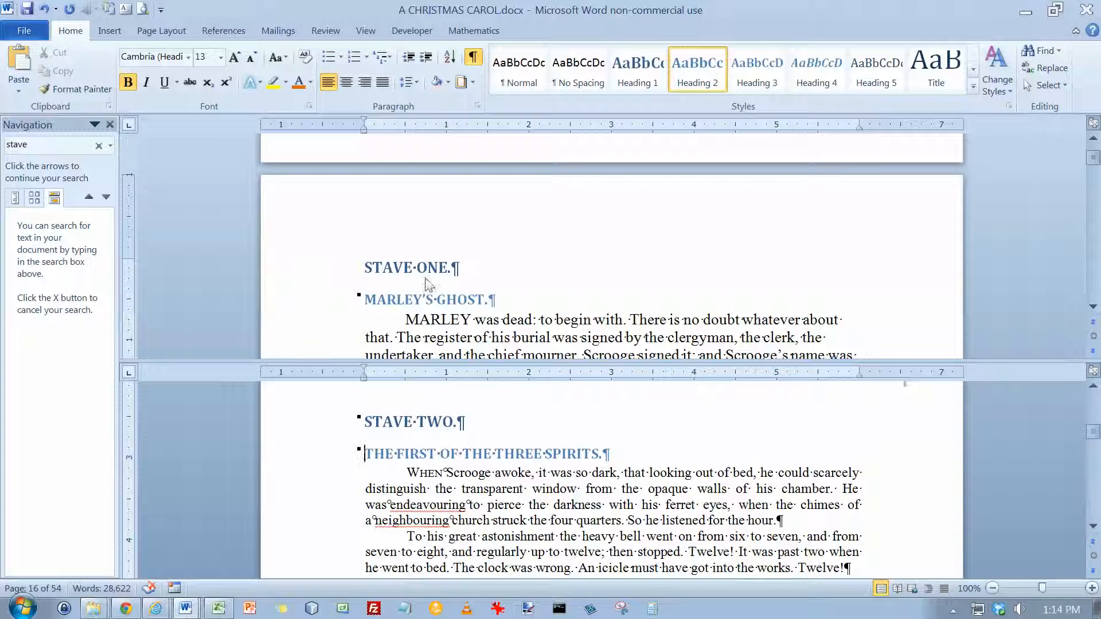
Step: Modify the Heading 1 style to 18 pt, standard purple font color and underlined
left_click(371, 267)
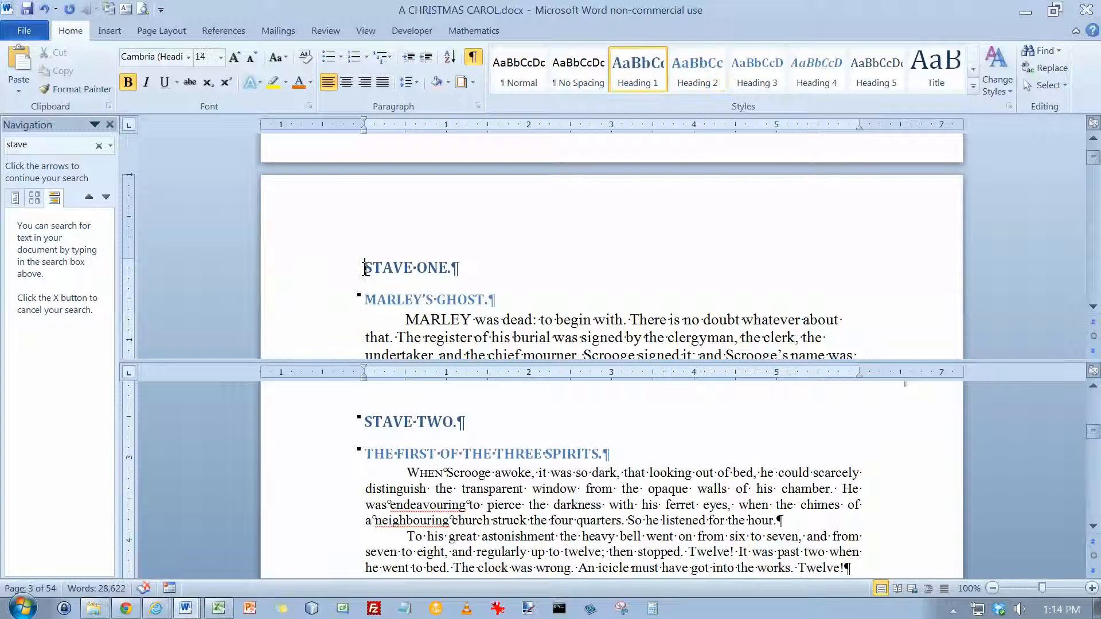
right_click(639, 69)
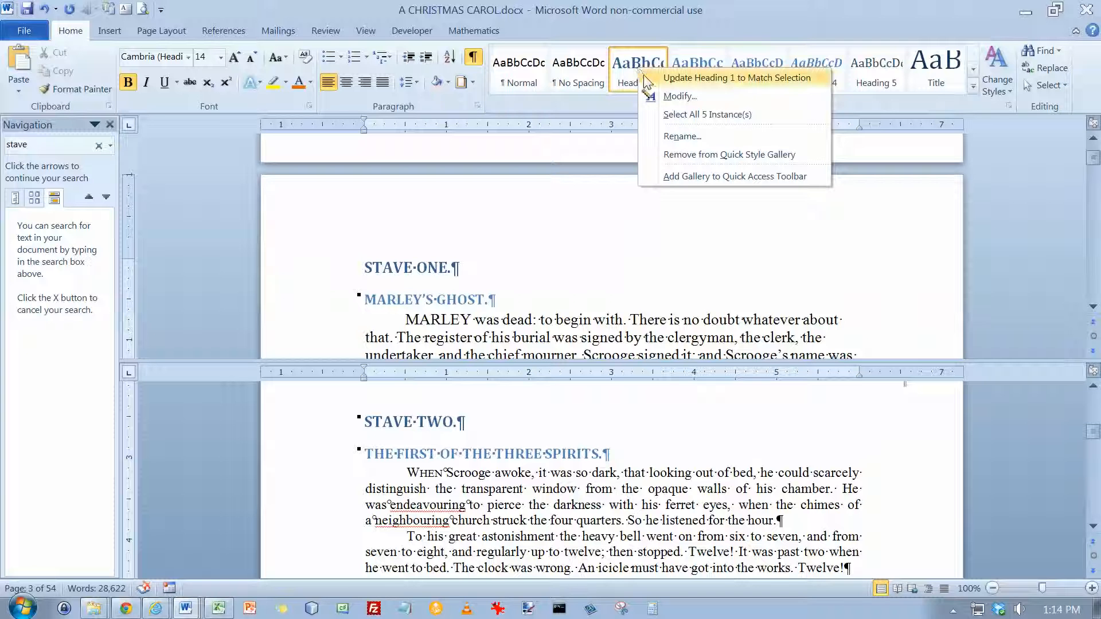
left_click(687, 96)
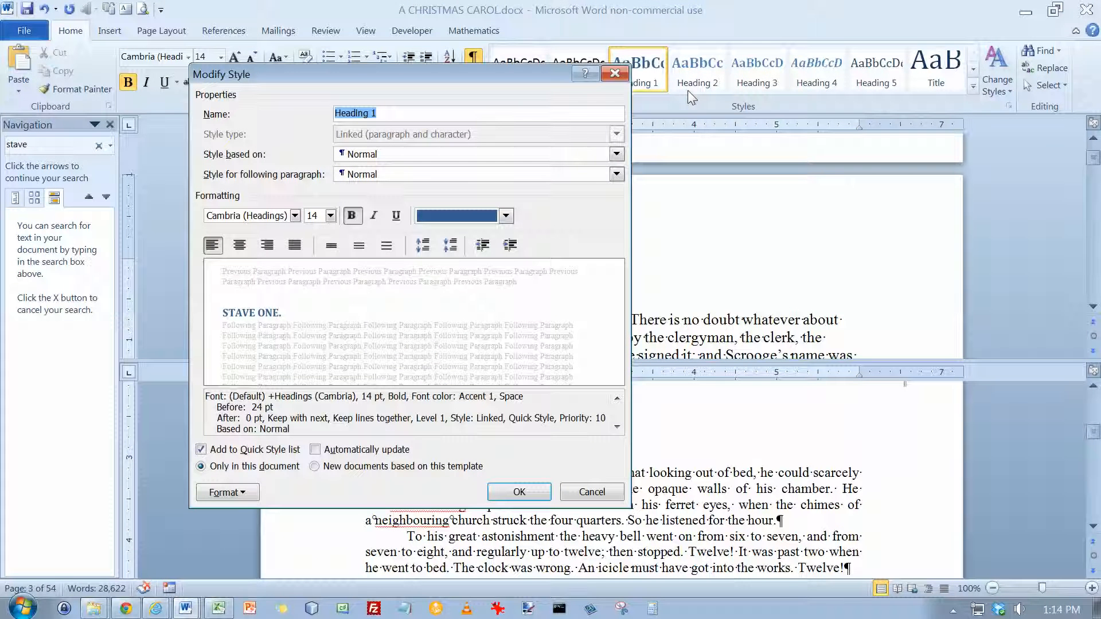
left_click(331, 216)
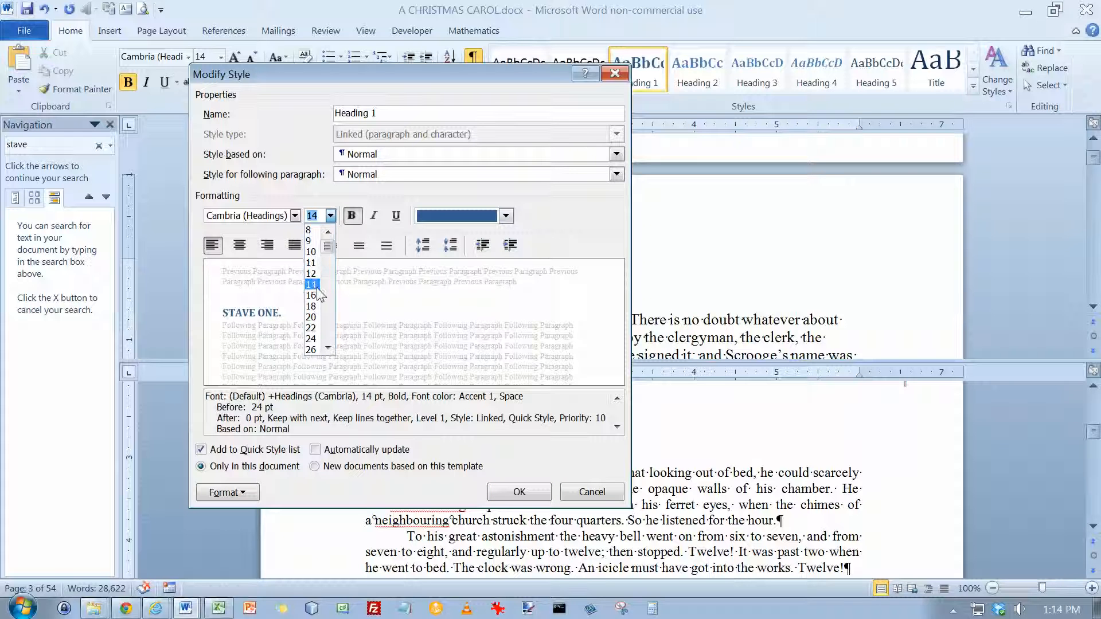
left_click(316, 308)
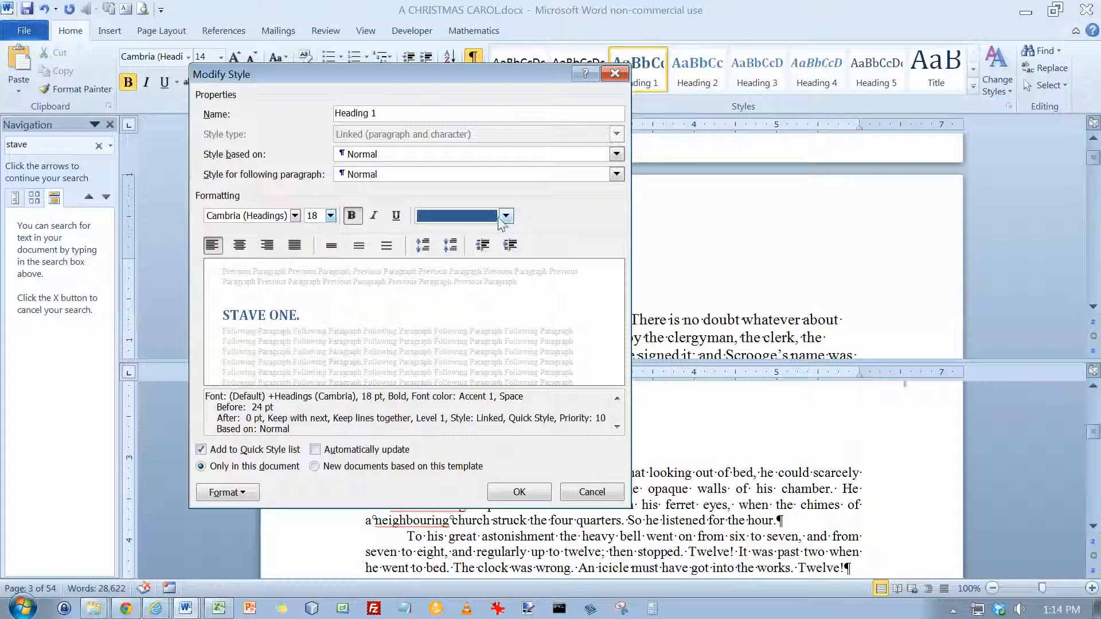
left_click(506, 215)
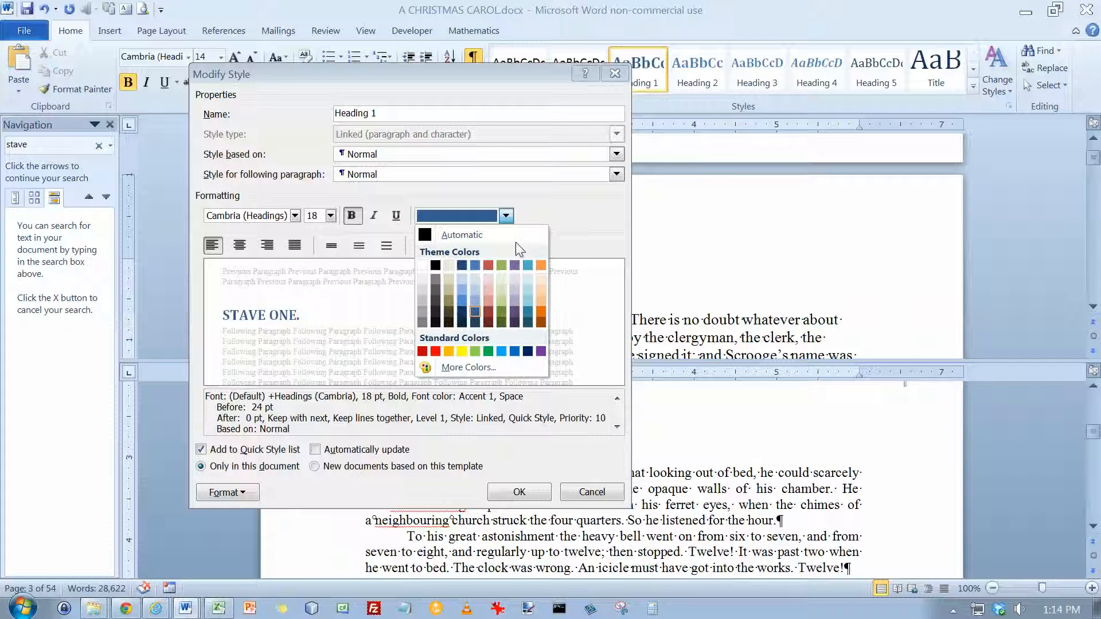
left_click(541, 351)
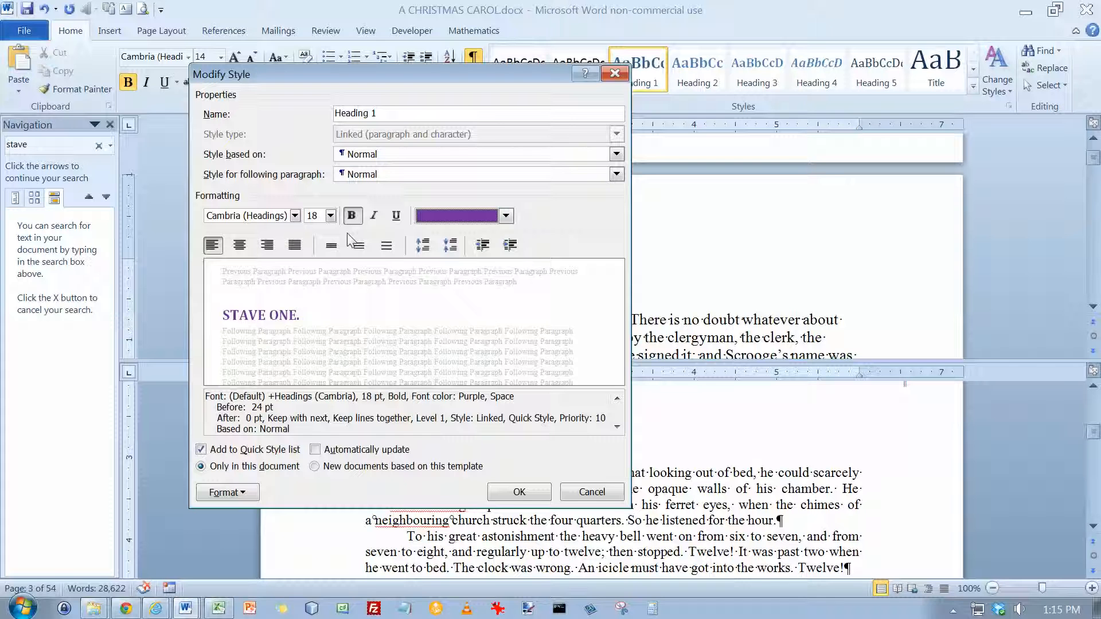
left_click(395, 215)
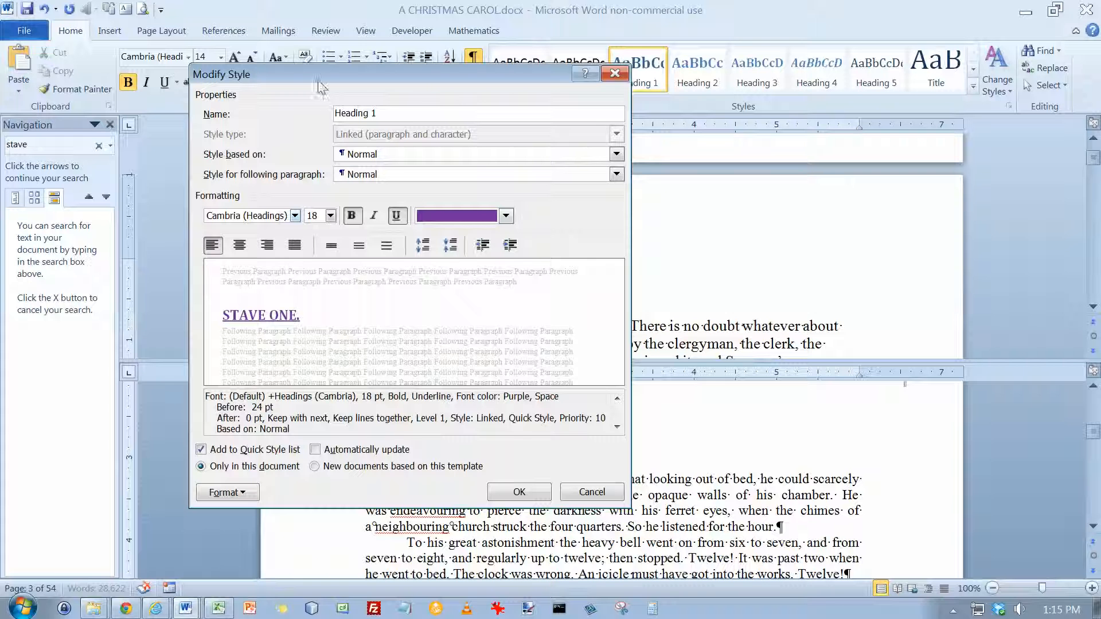
left_click(534, 492)
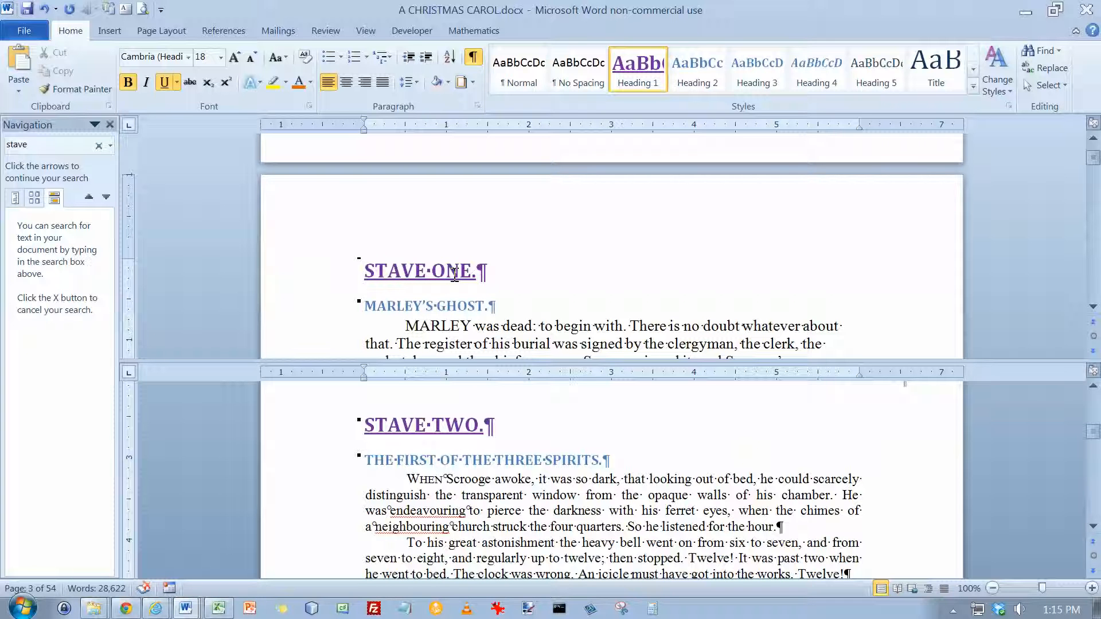
Step: Check which style the "STAVE TWO." and "STAVE ONE." headings use
left_click(444, 420)
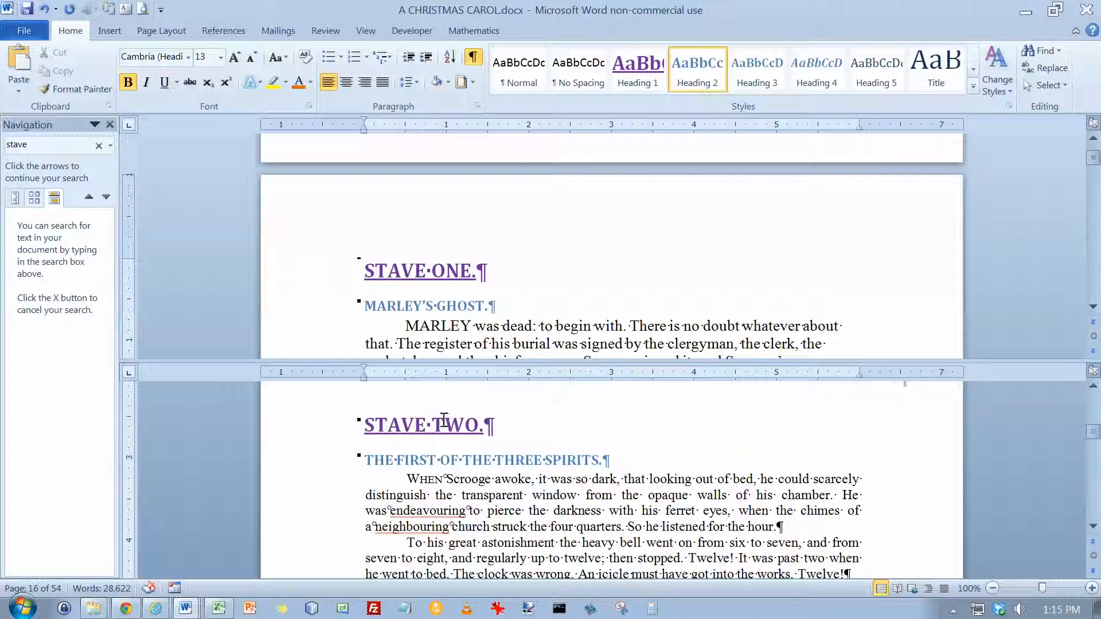
left_click(451, 423)
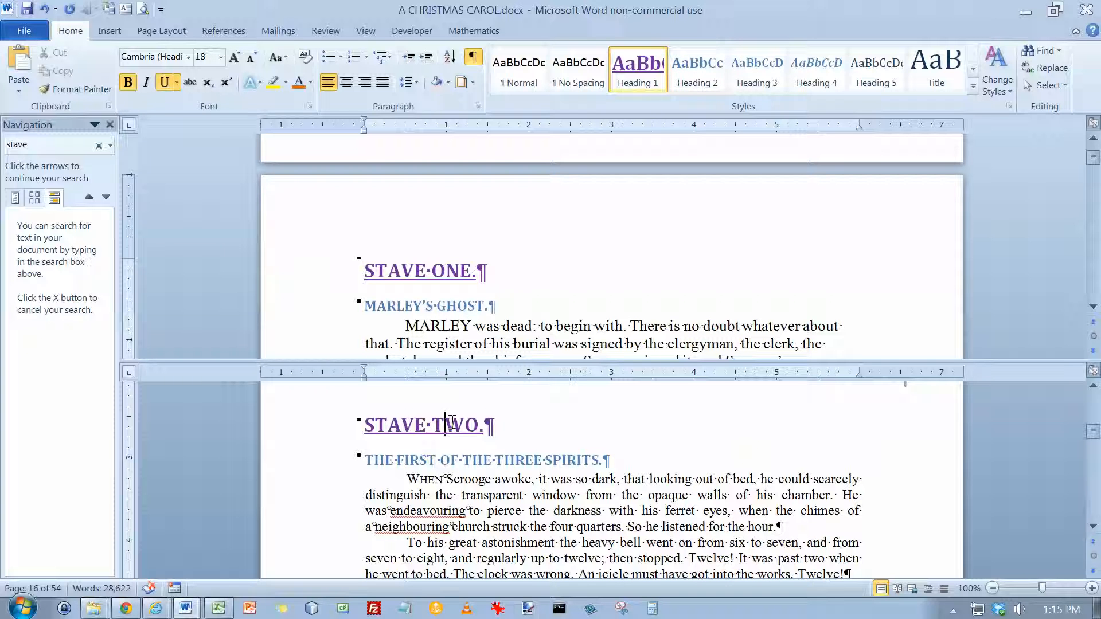
left_click(459, 269)
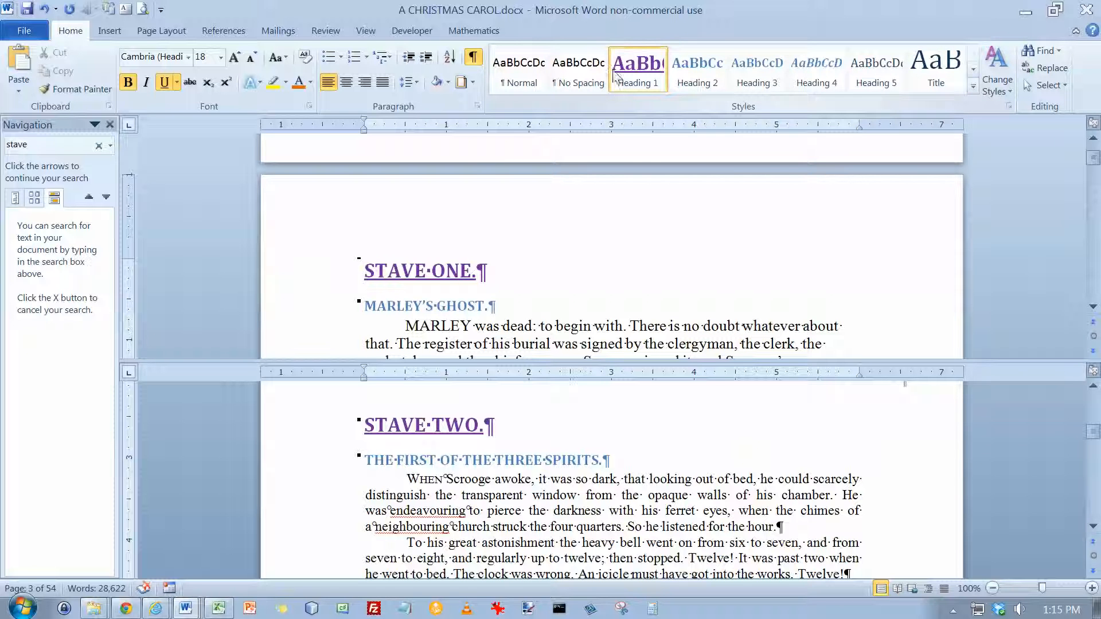
Step: Modify the Heading 2 style used by "MARLEY'S GHOST." to the red Accent 2 font color
left_click(482, 305)
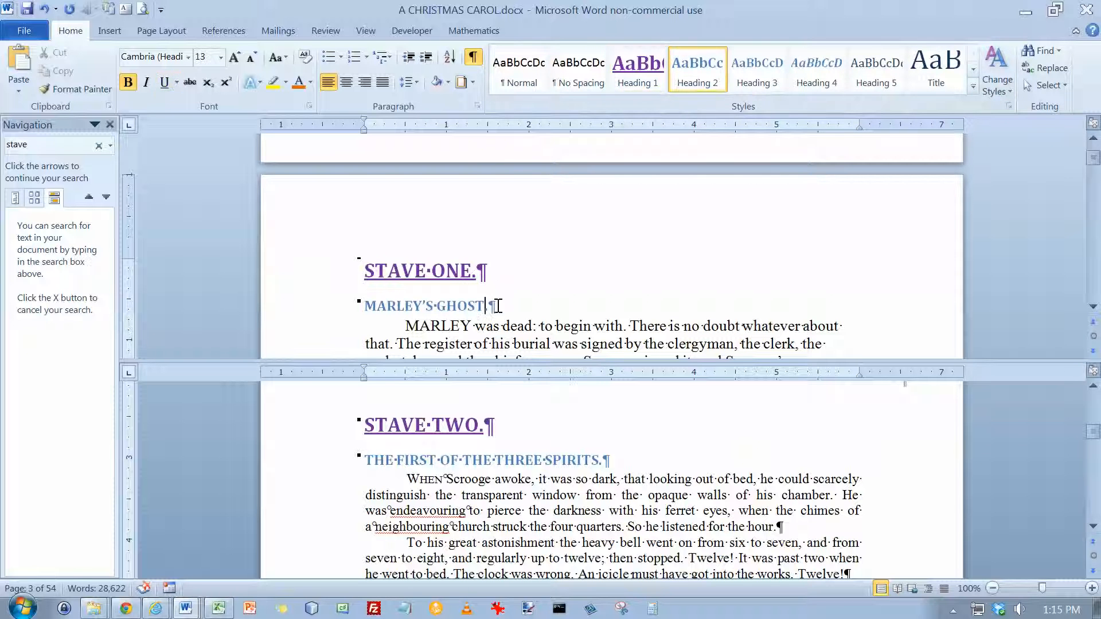
right_click(698, 67)
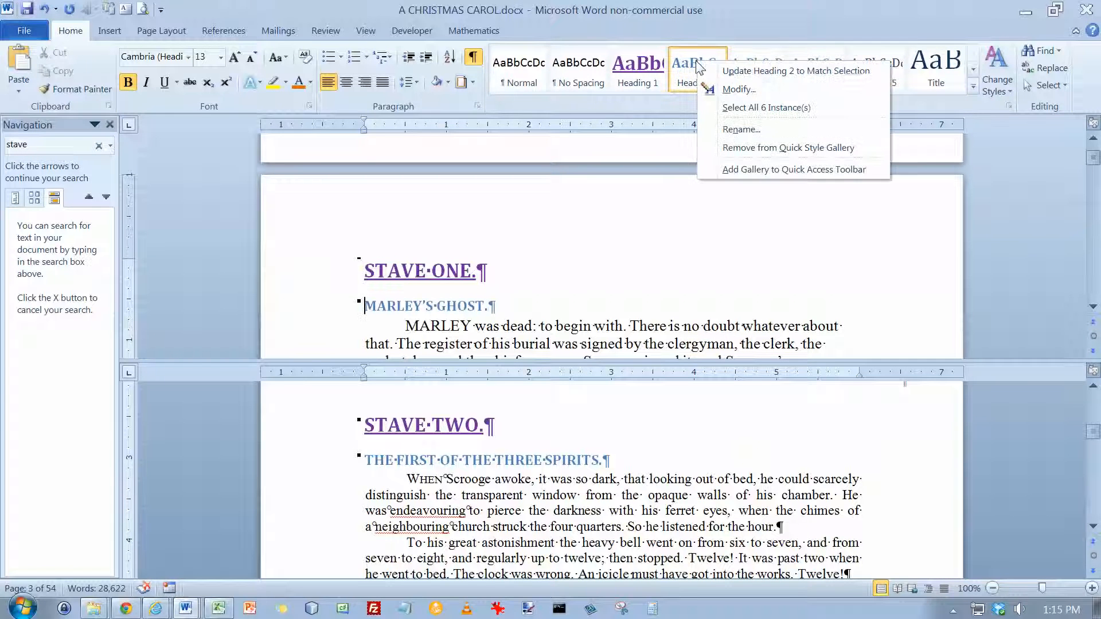
left_click(739, 90)
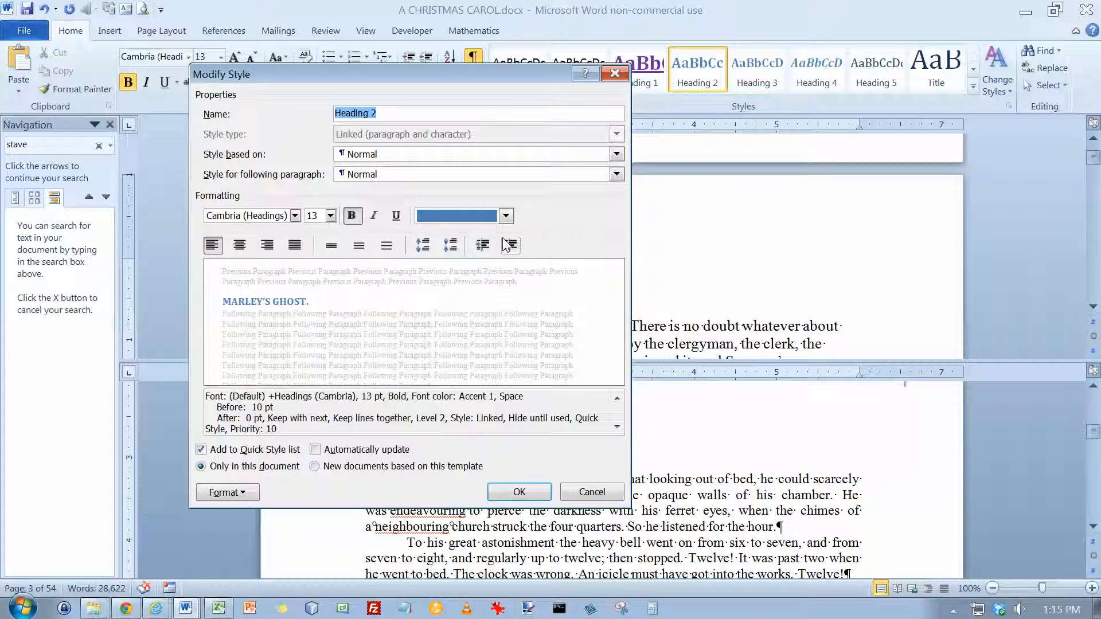
left_click(506, 216)
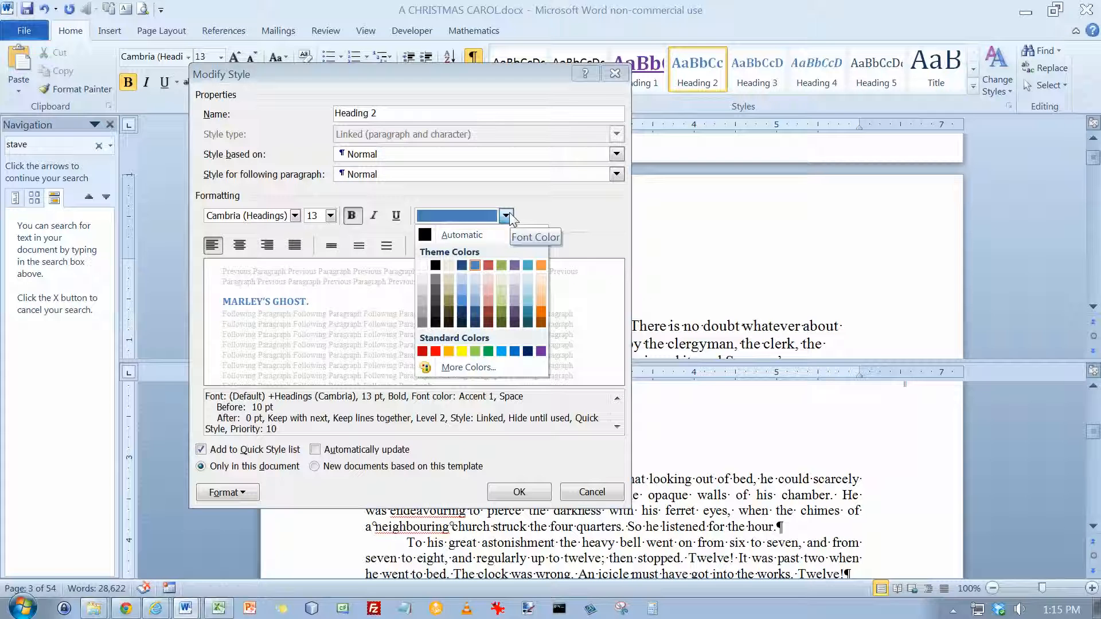
left_click(489, 265)
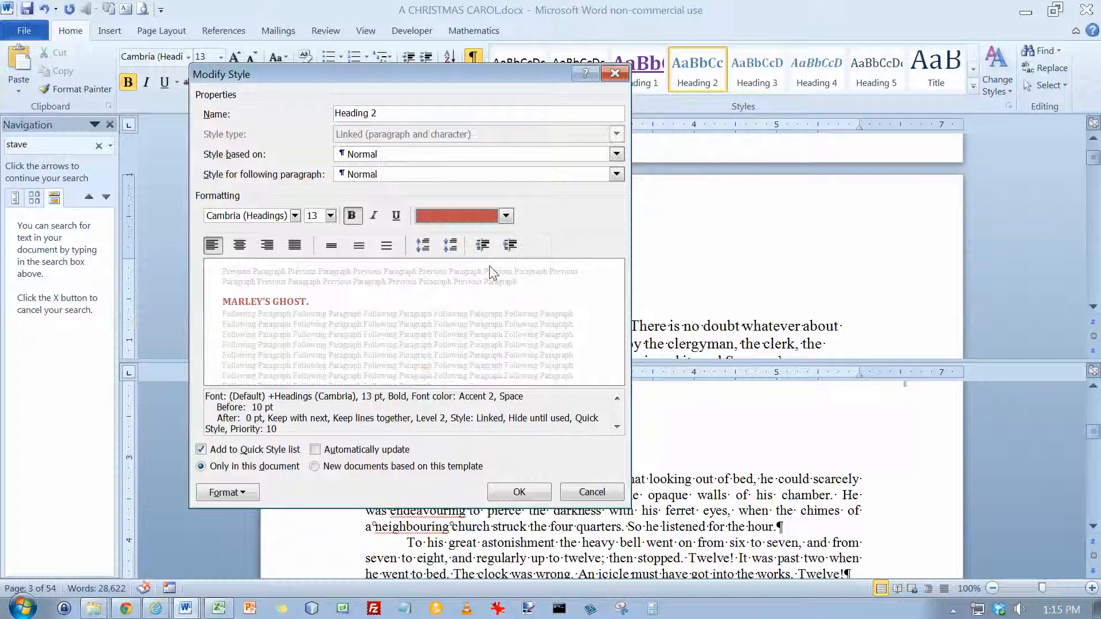
left_click(514, 493)
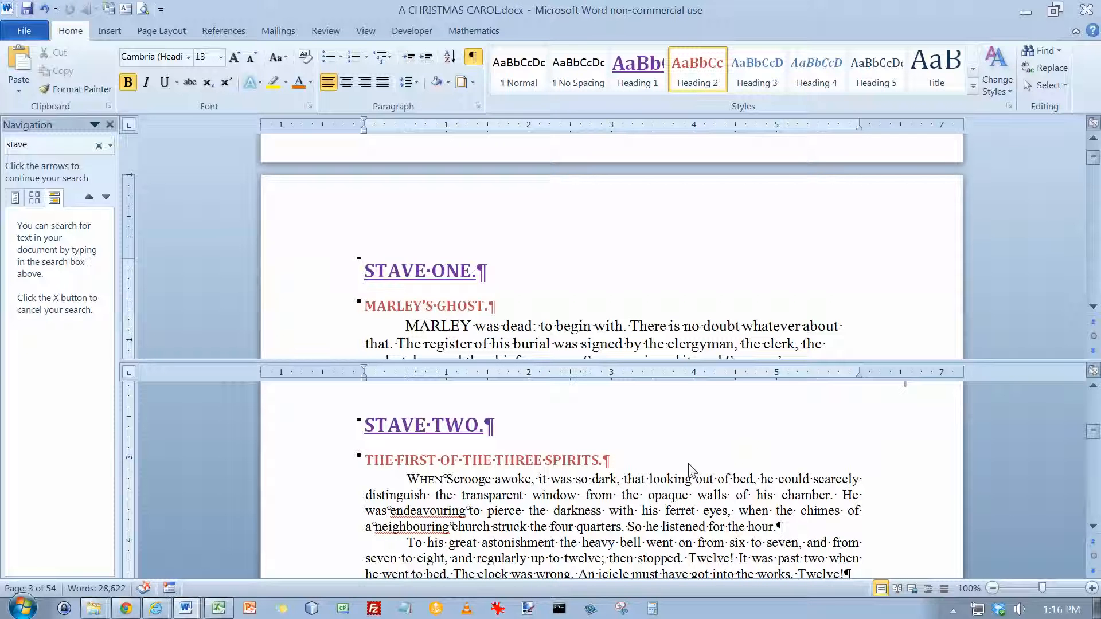
Step: Examine the Heading 2 style's paragraph, tab and border settings and its other format categories without changing the style
right_click(700, 72)
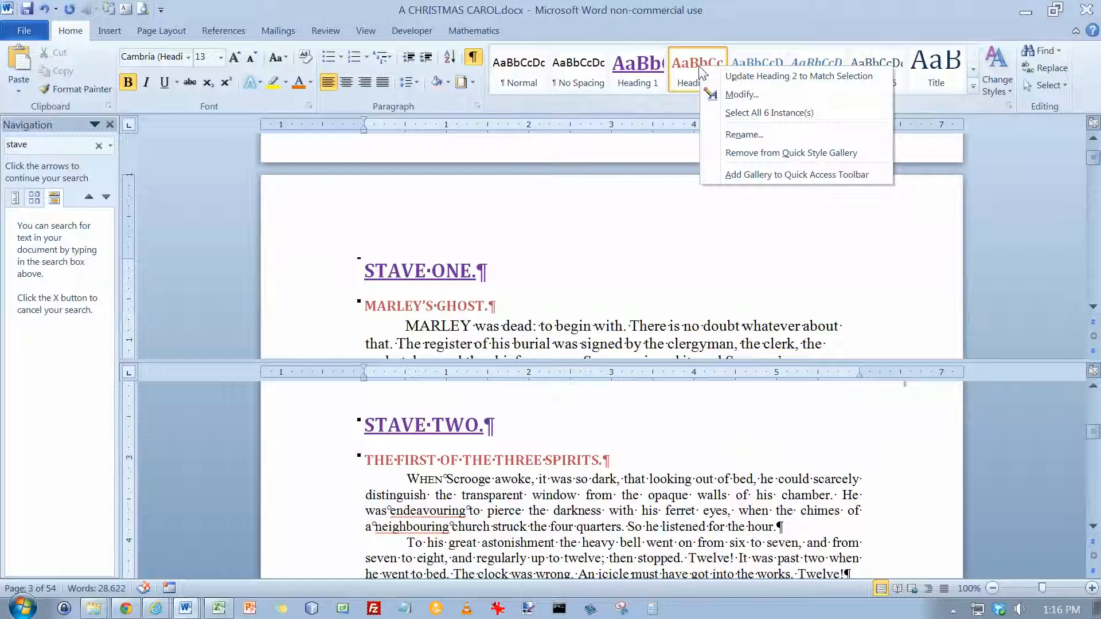
left_click(726, 95)
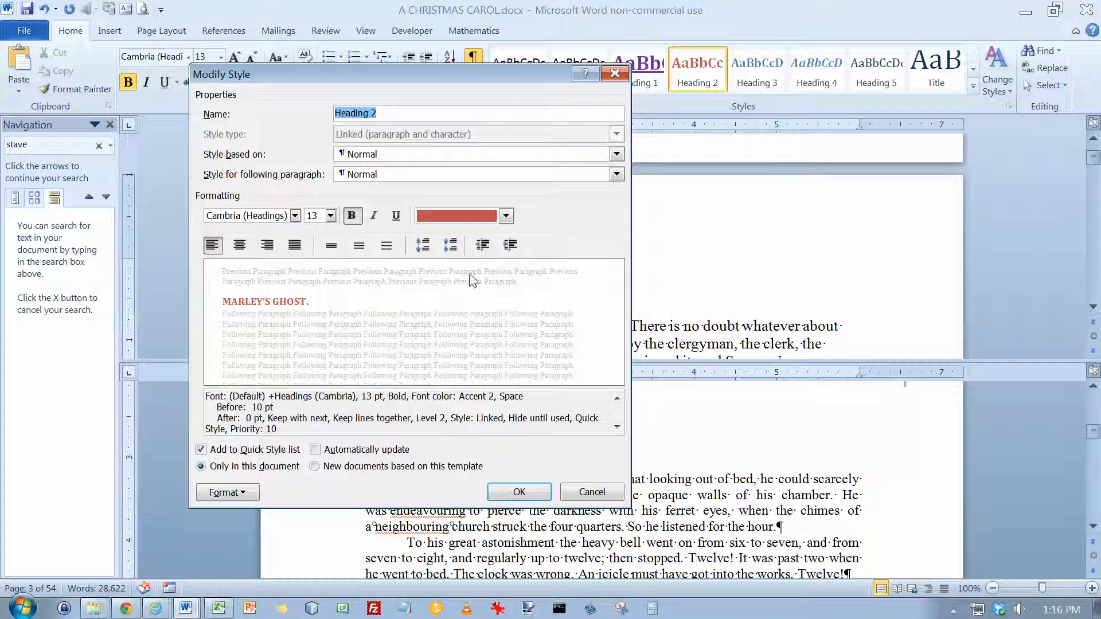
left_click(246, 492)
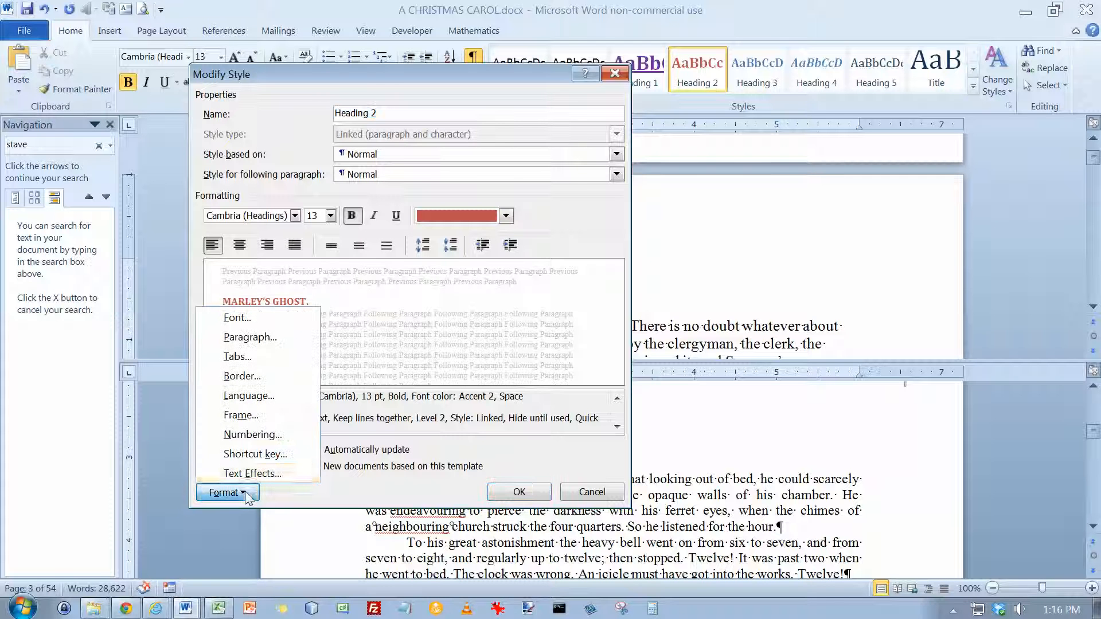
left_click(263, 338)
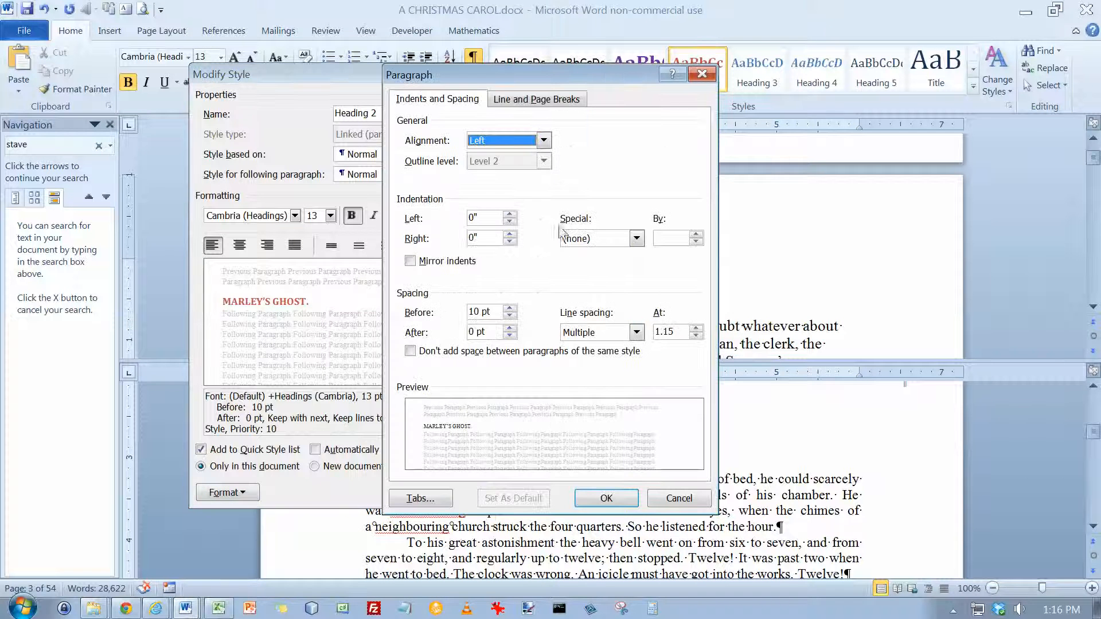
left_click(701, 75)
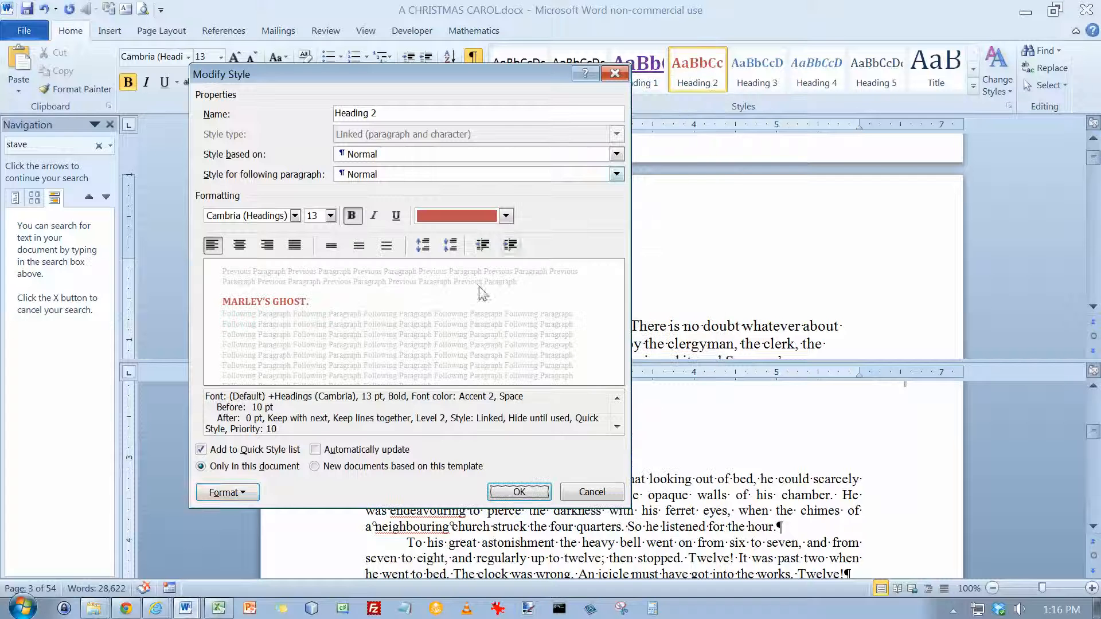
left_click(246, 494)
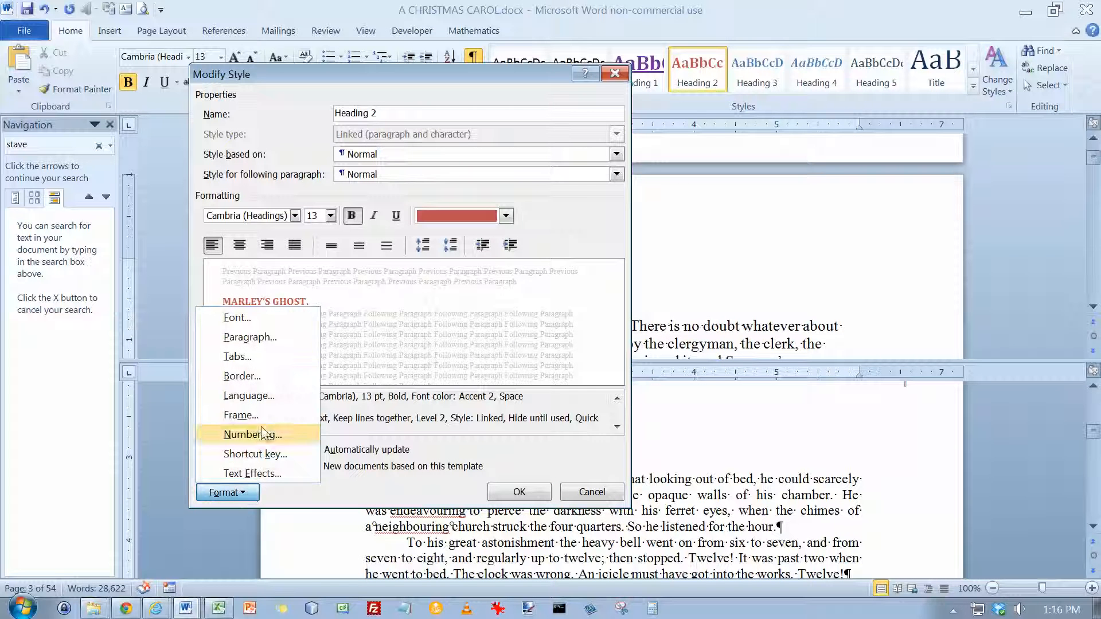
left_click(265, 358)
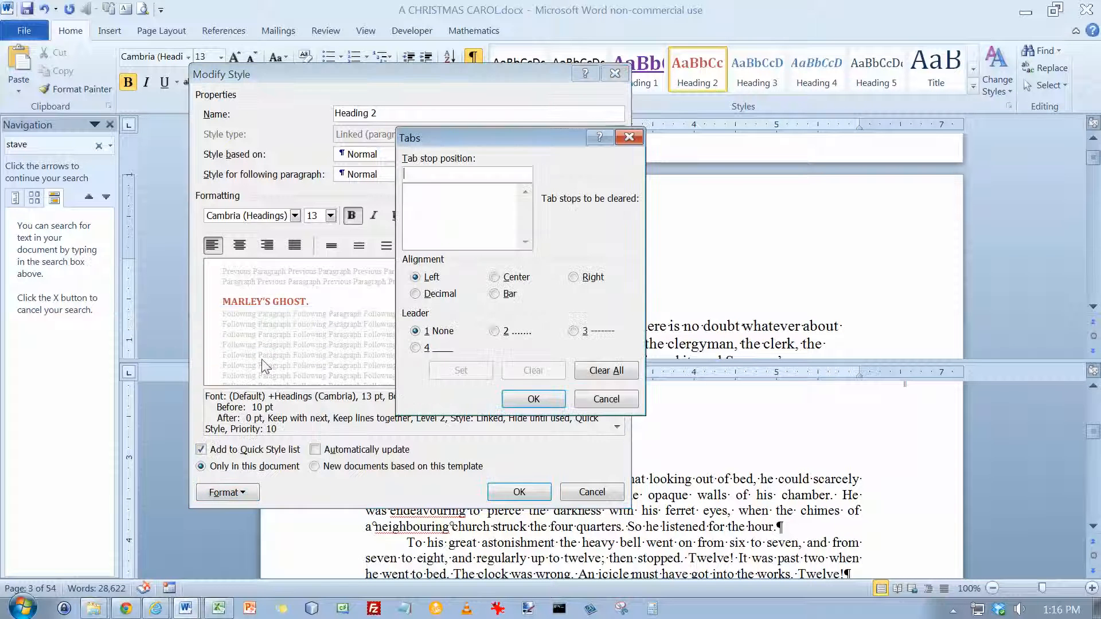
left_click(533, 399)
left_click(246, 494)
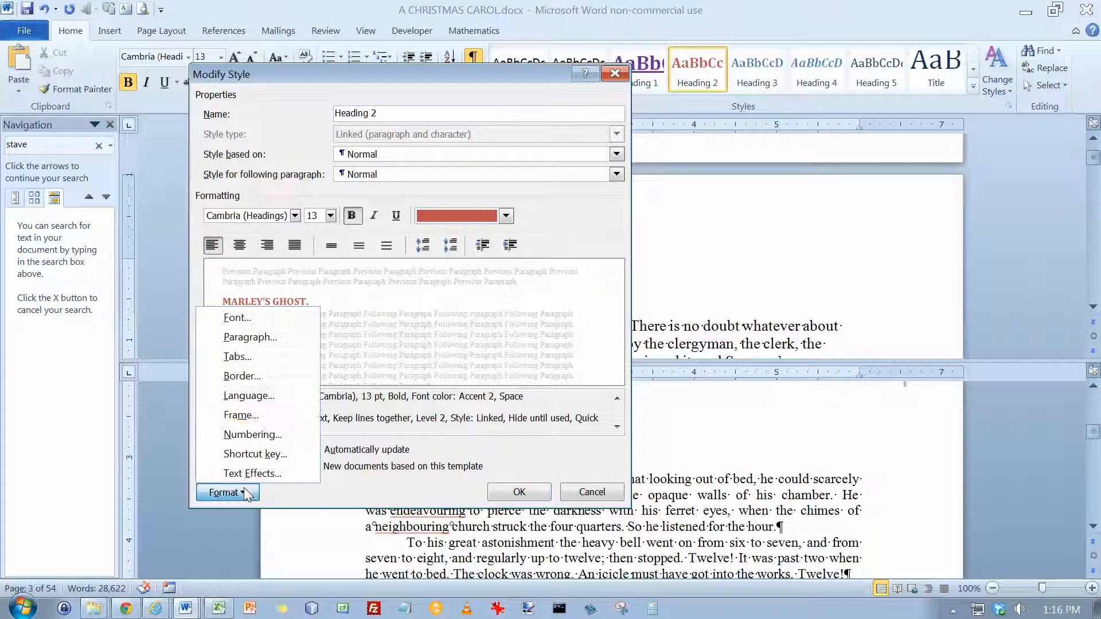
left_click(258, 376)
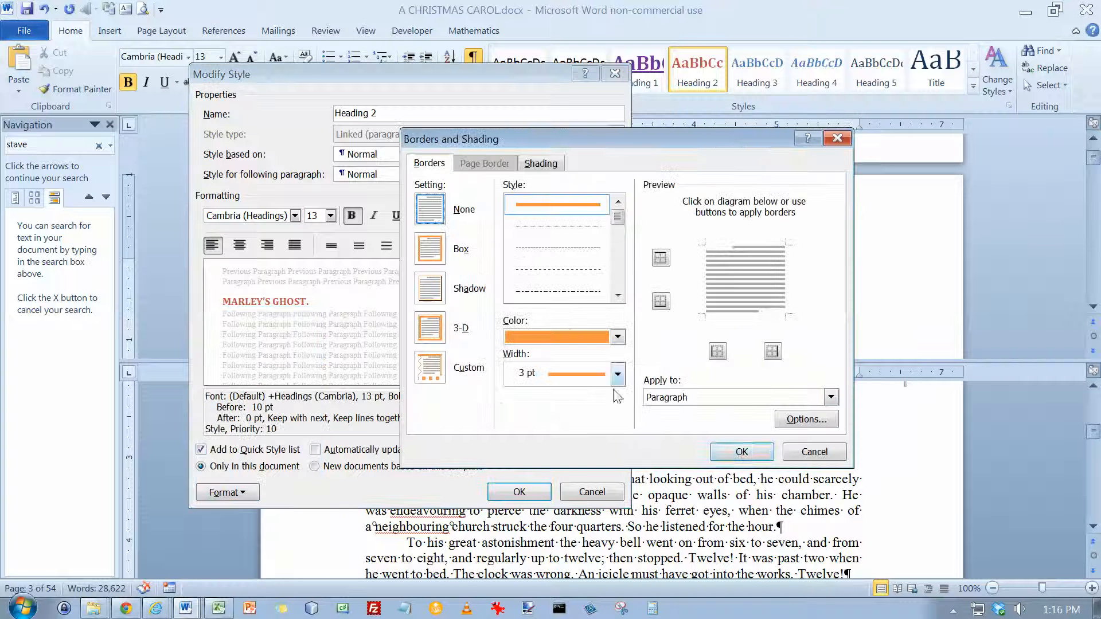
left_click(741, 451)
left_click(241, 493)
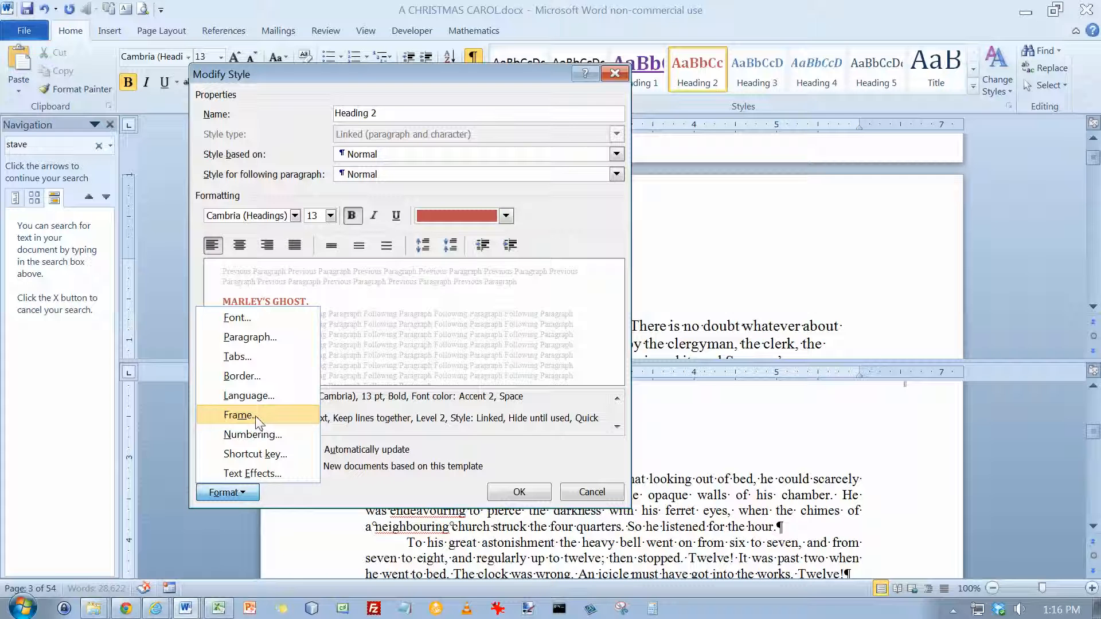
left_click(590, 492)
left_click(590, 492)
Step: Preview the built-in theme color sets on the "STAVE ONE." and "MARLEY'S GHOST." headings without applying one
left_click(514, 311)
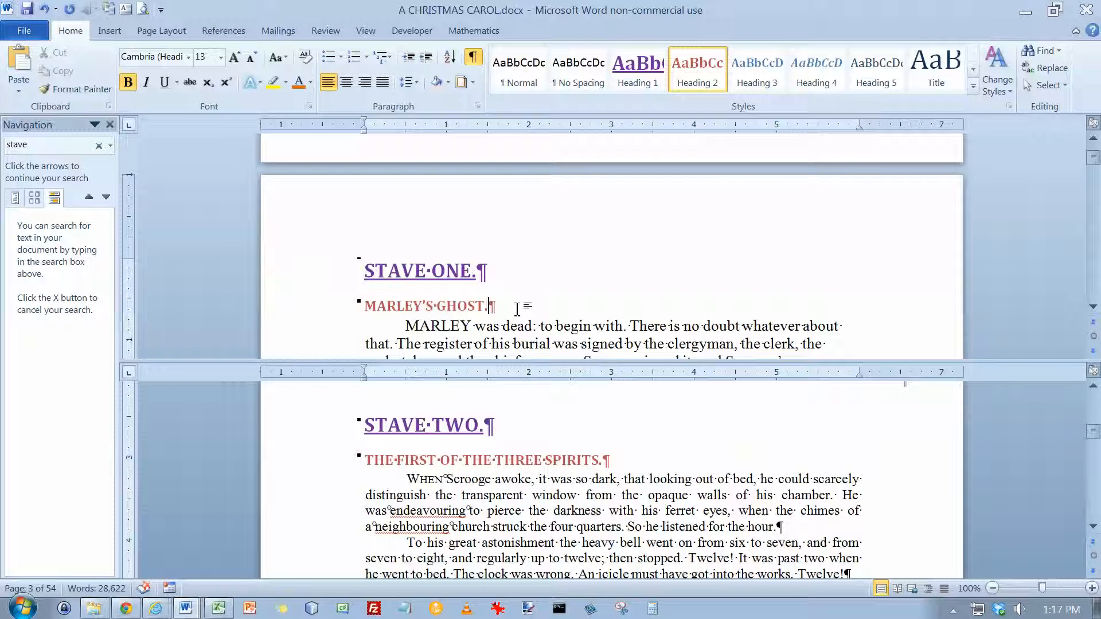
left_click(510, 276)
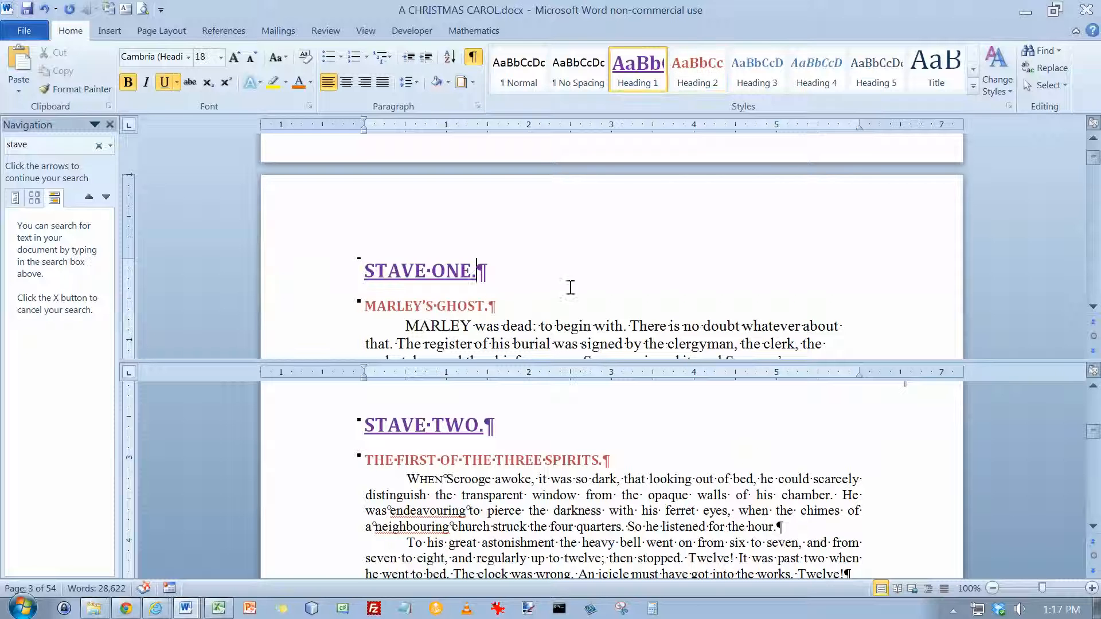
left_click(1008, 95)
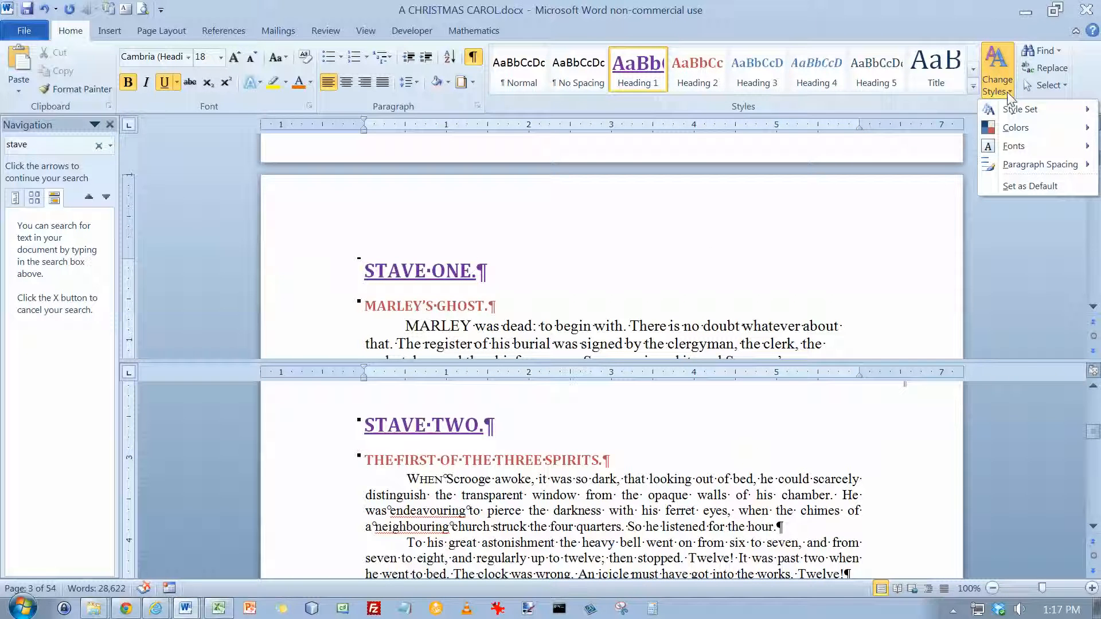
mouse_move(1013, 131)
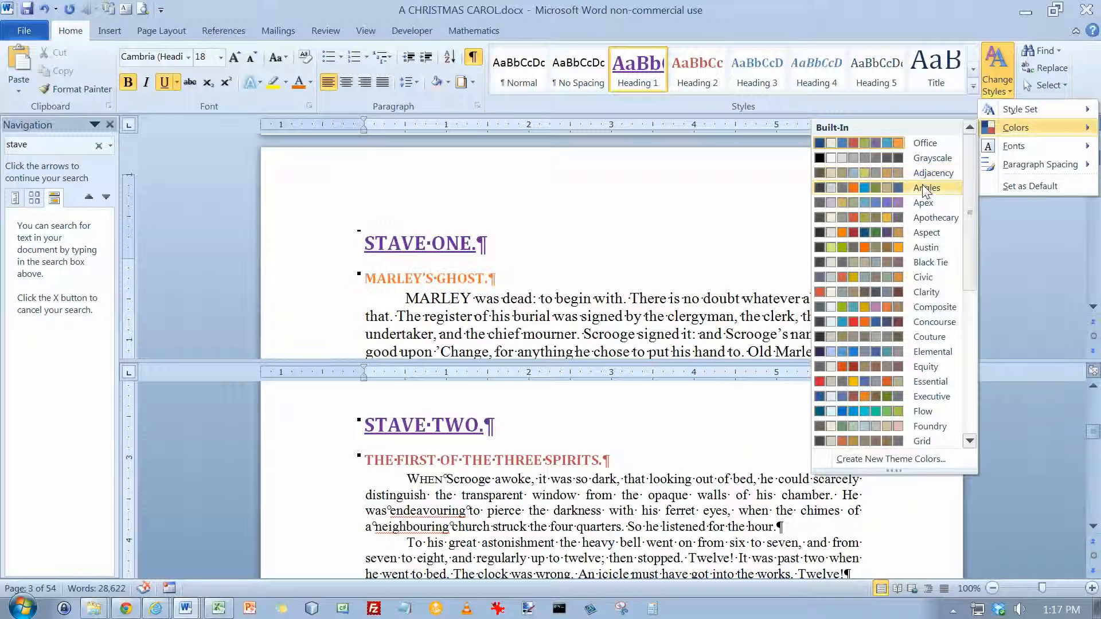
left_click(481, 275)
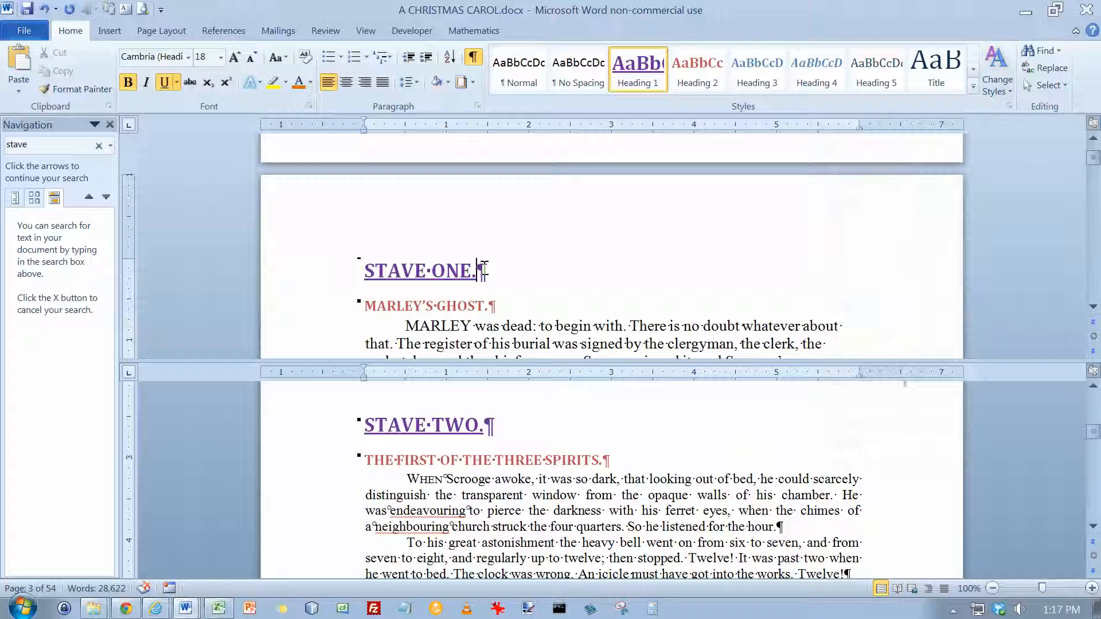
Step: Modify the Heading 1 style to the standard Dark Blue font color and 14 pt size
right_click(632, 80)
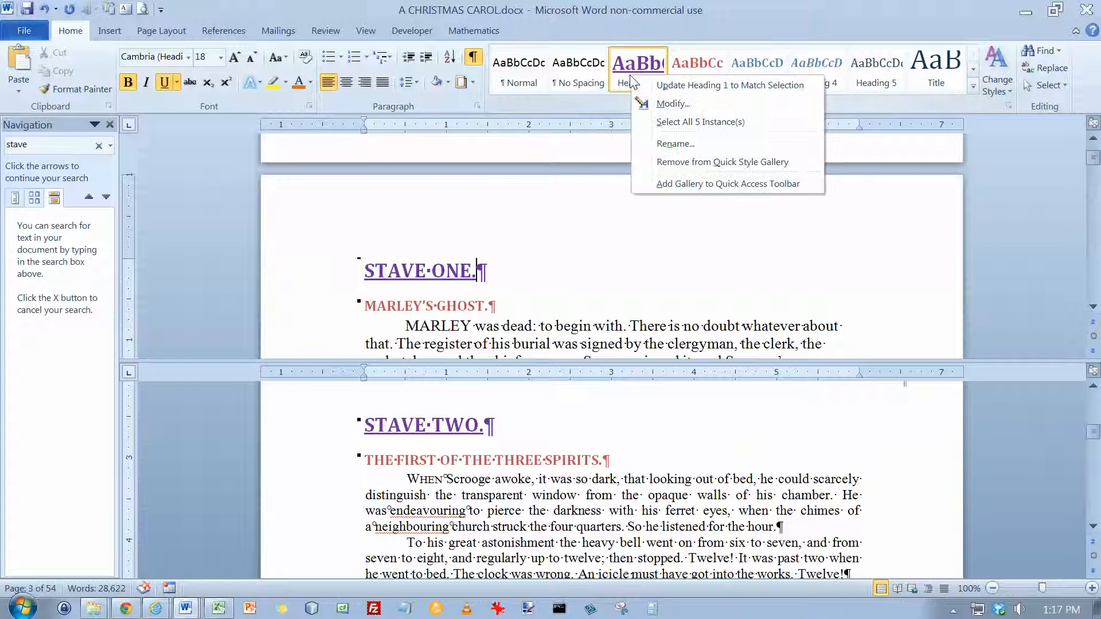
left_click(663, 103)
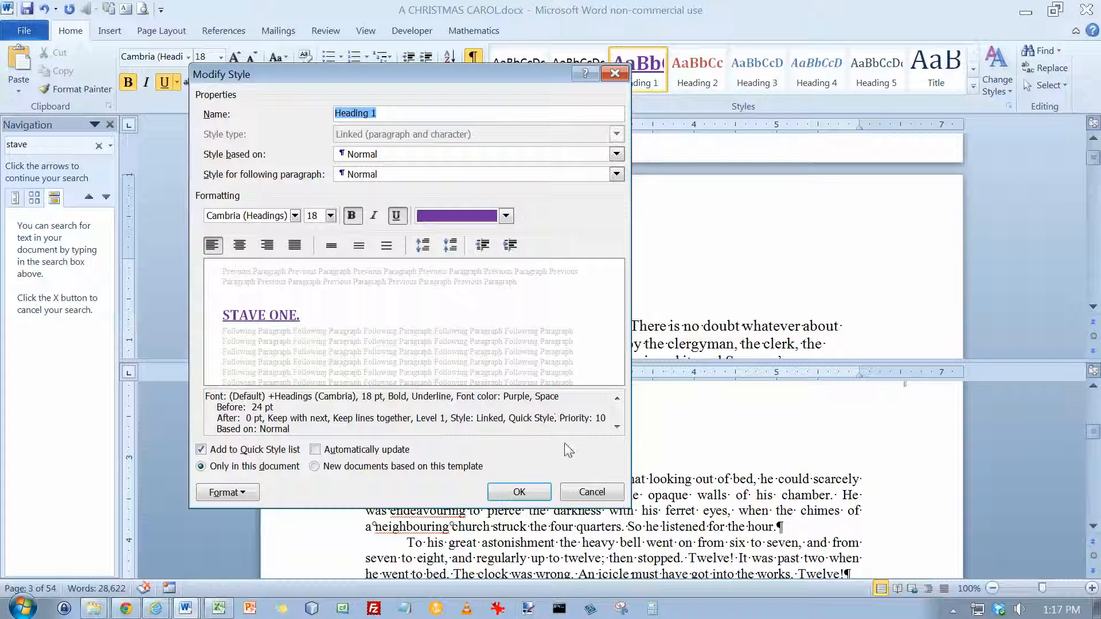
left_click(505, 215)
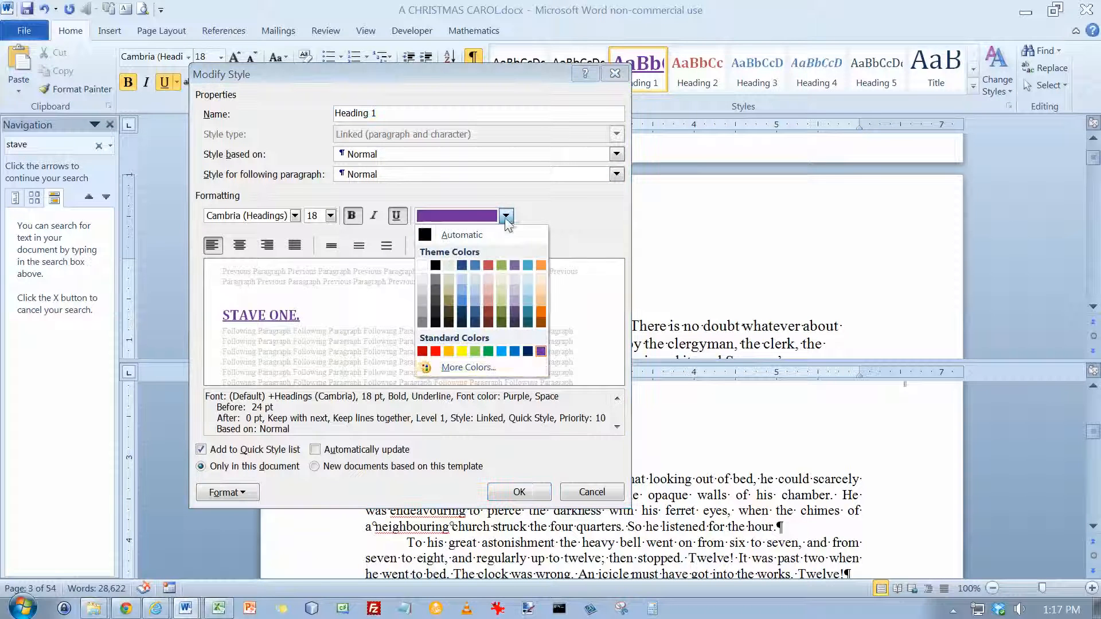
left_click(527, 351)
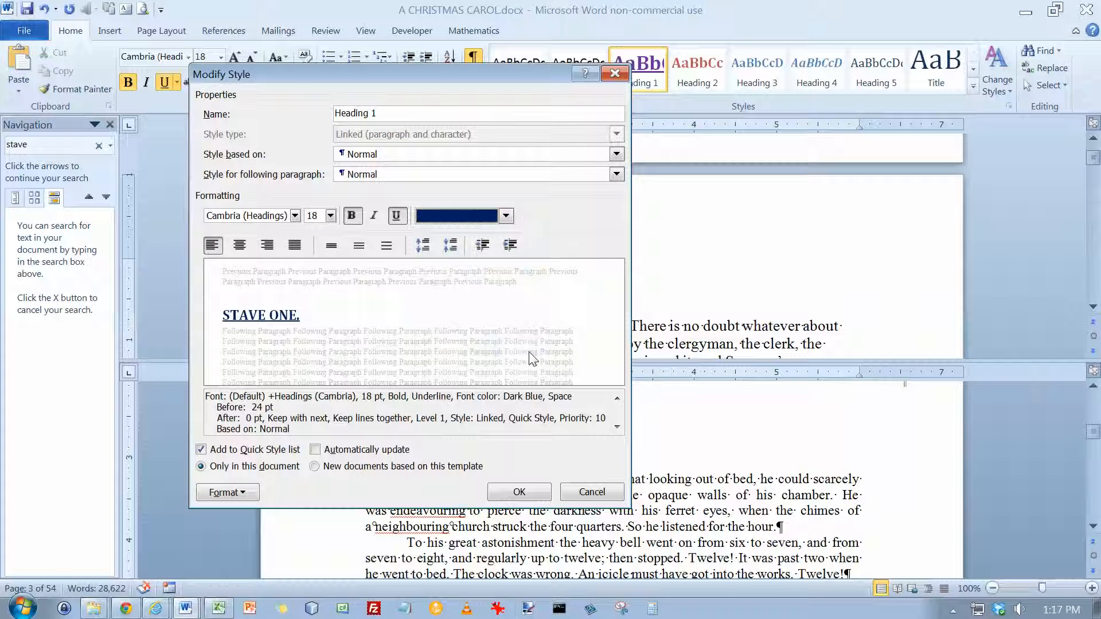
left_click(331, 216)
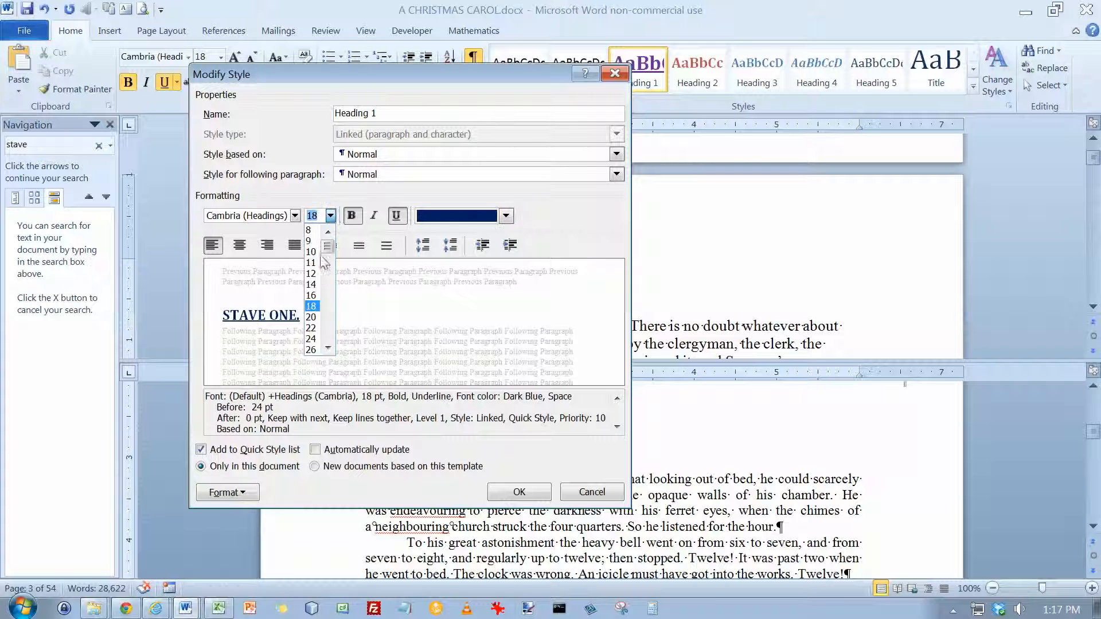
left_click(312, 284)
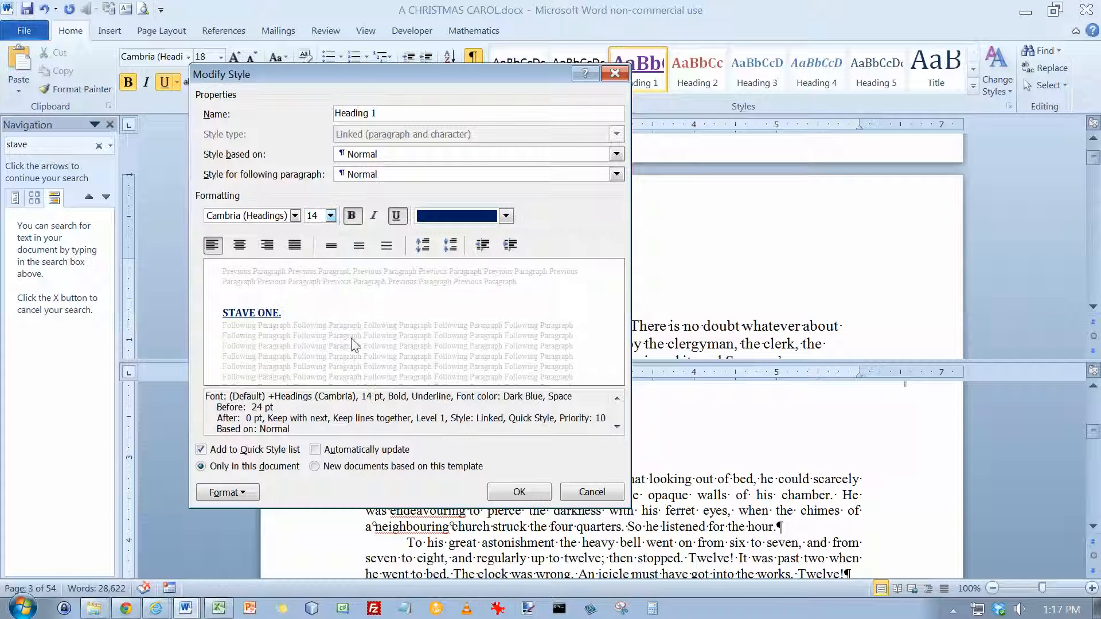
left_click(518, 492)
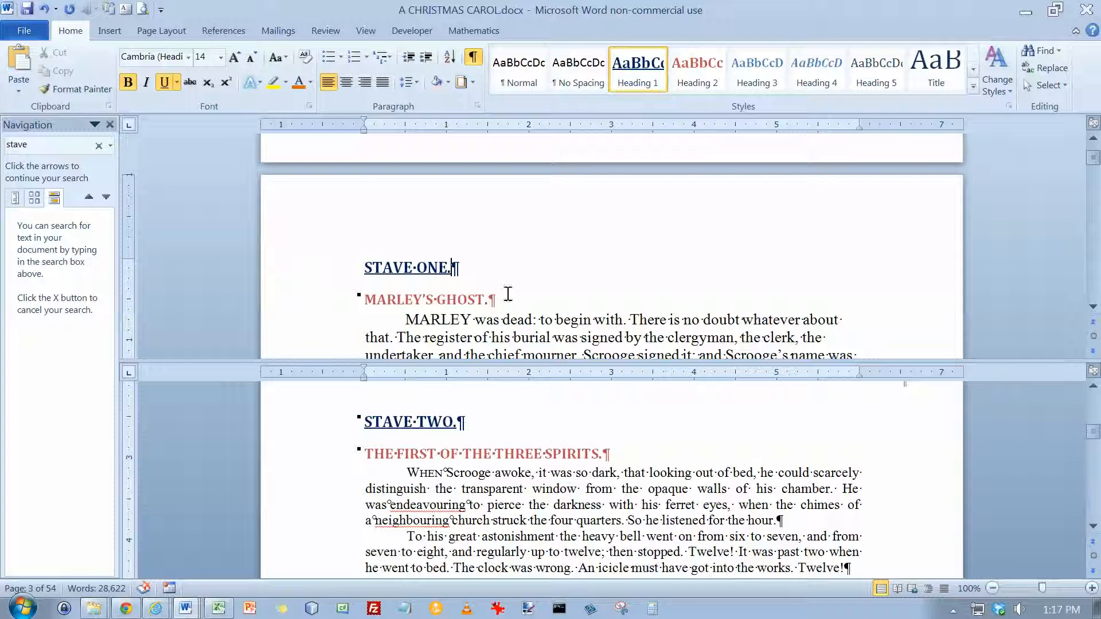
Step: Apply the Fancy style set to the document
left_click(491, 301)
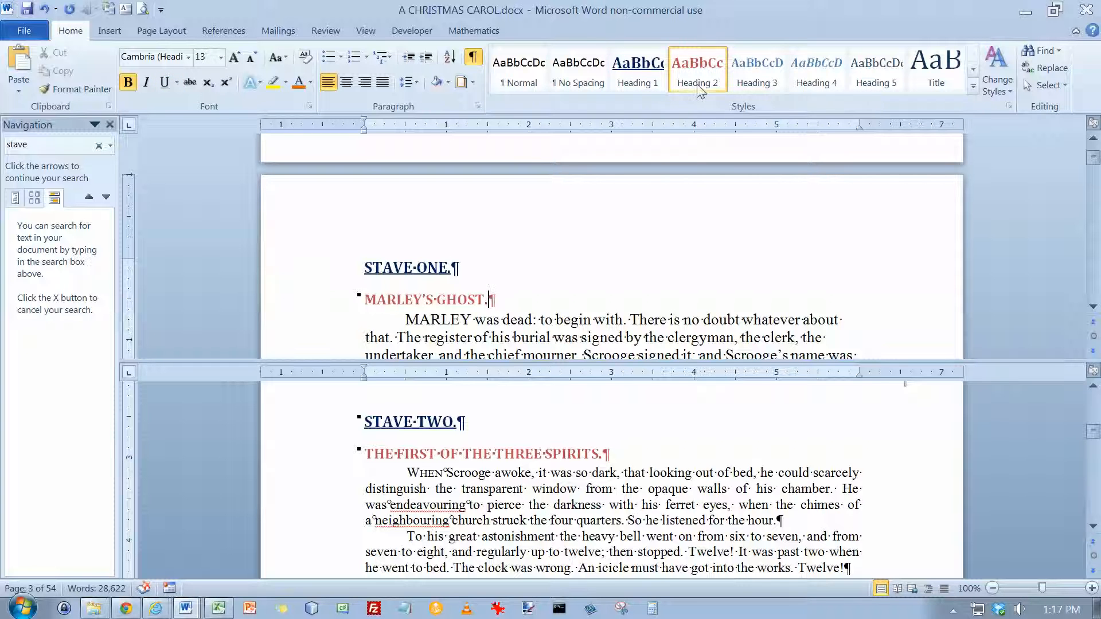
left_click(998, 91)
mouse_move(1001, 107)
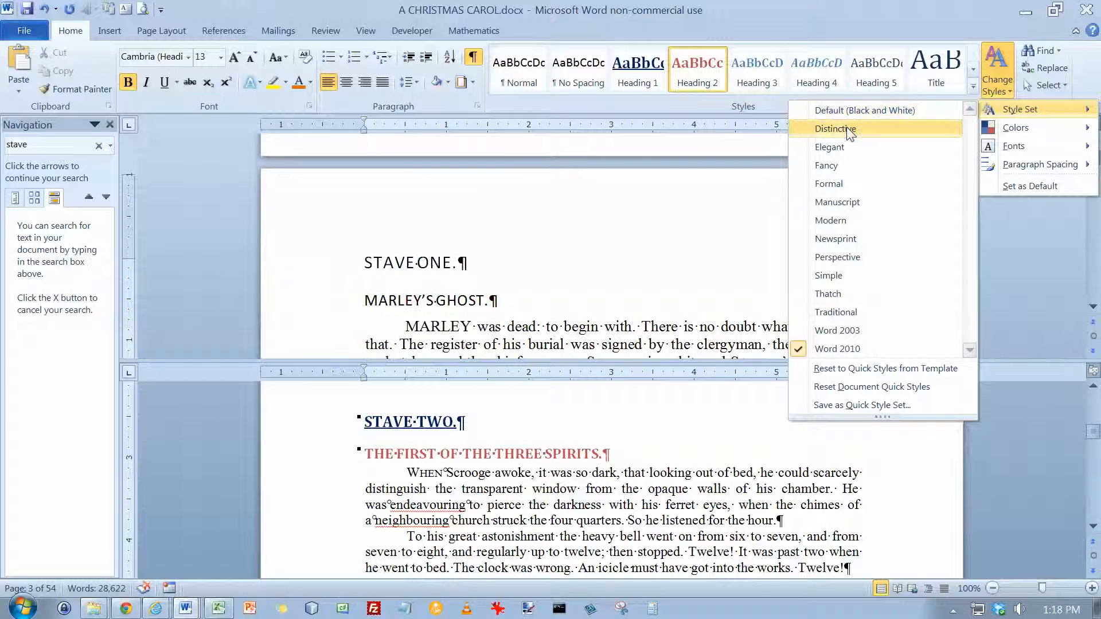
left_click(840, 165)
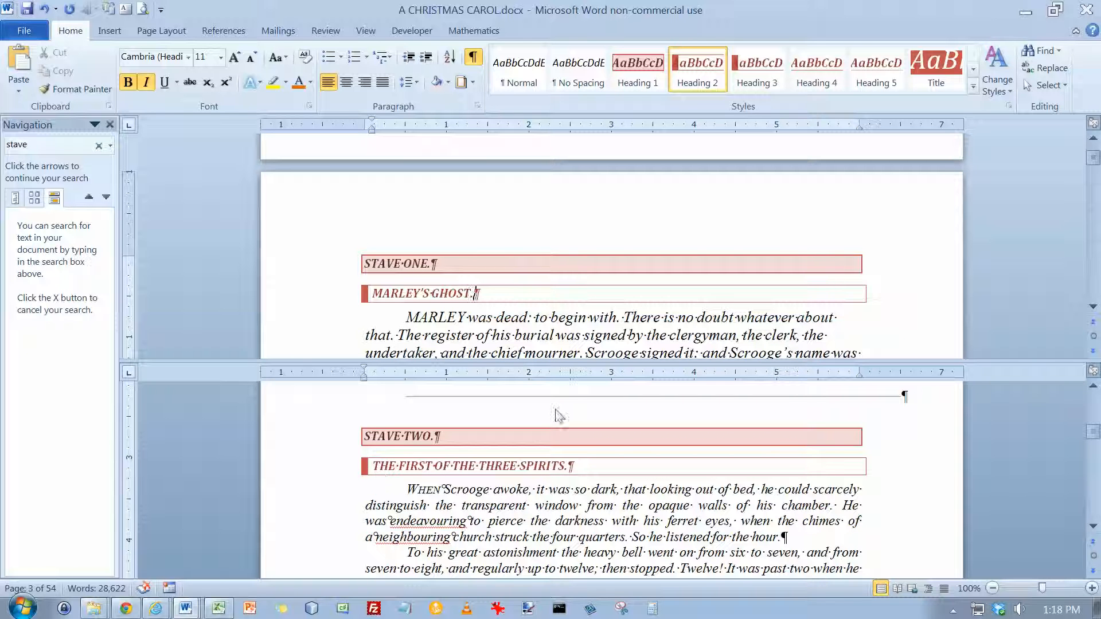
Step: Change the document's theme colors to the built-in Angles set
left_click(1010, 92)
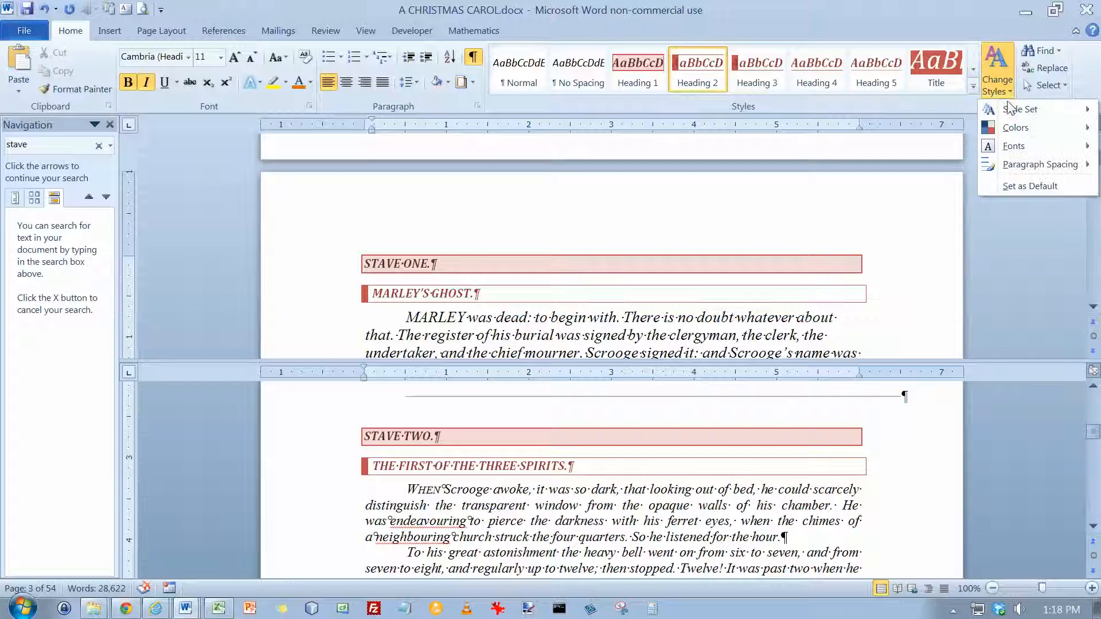
mouse_move(1009, 128)
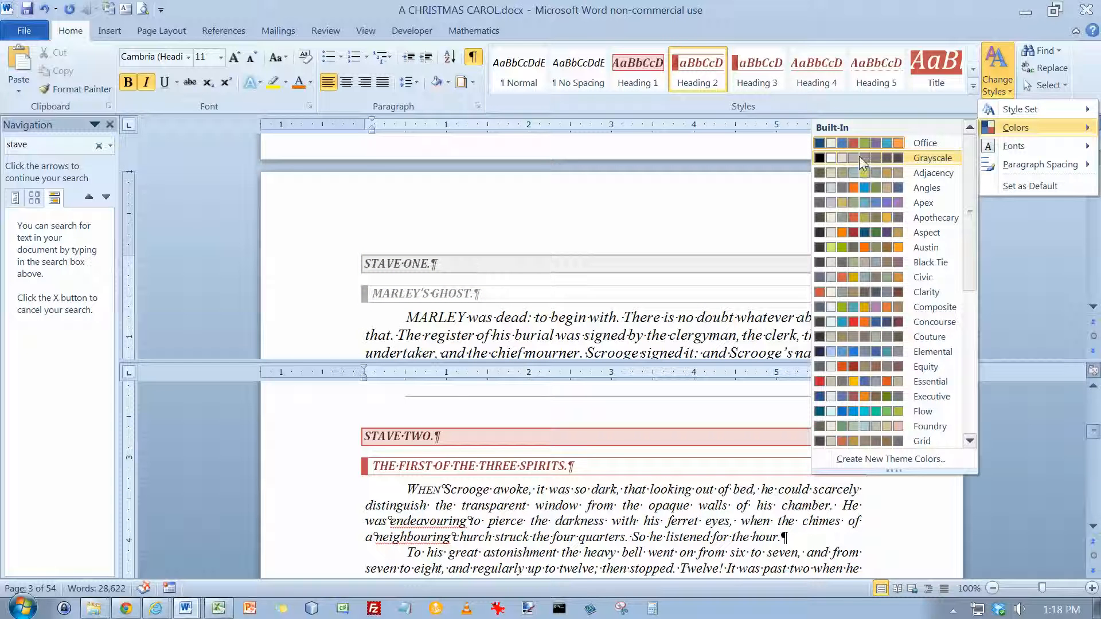
left_click(858, 189)
Step: Preview the built-in theme color sets from Apex through Grid on the Stave One headings without applying another set
left_click(1012, 92)
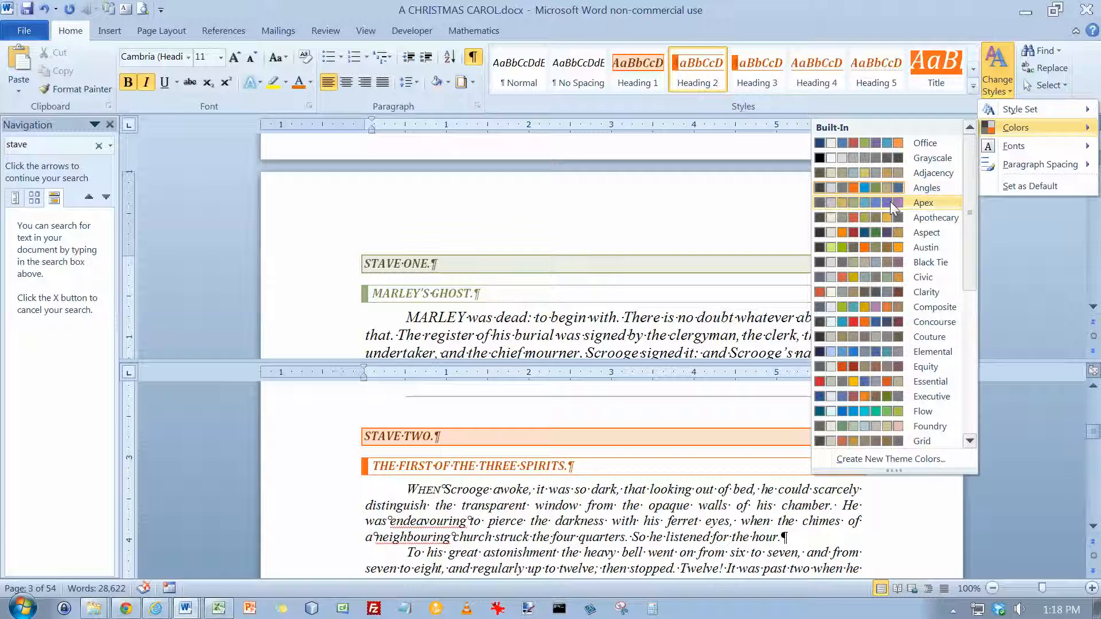
key("Down")
key("Down")
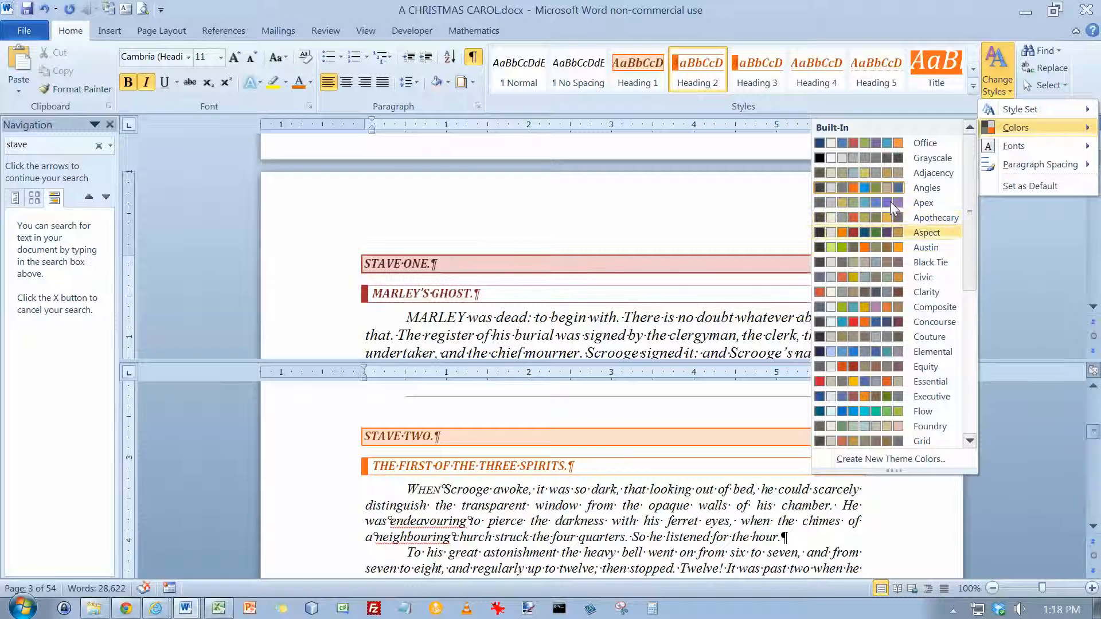
key("Down")
key("Down")
key("Down")
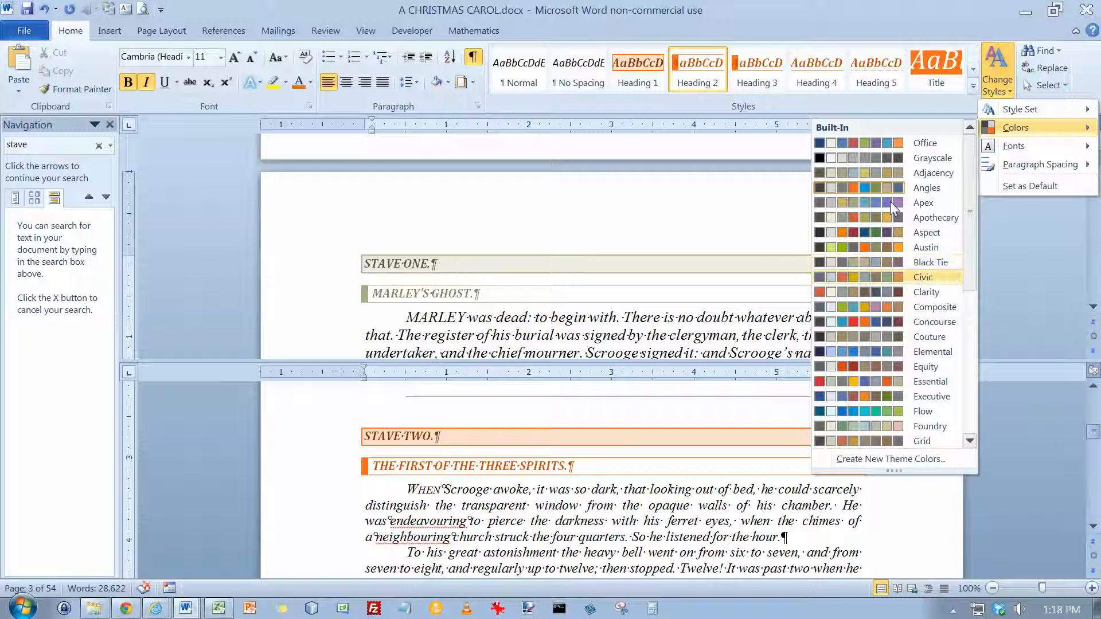
key("Down")
key("Down")
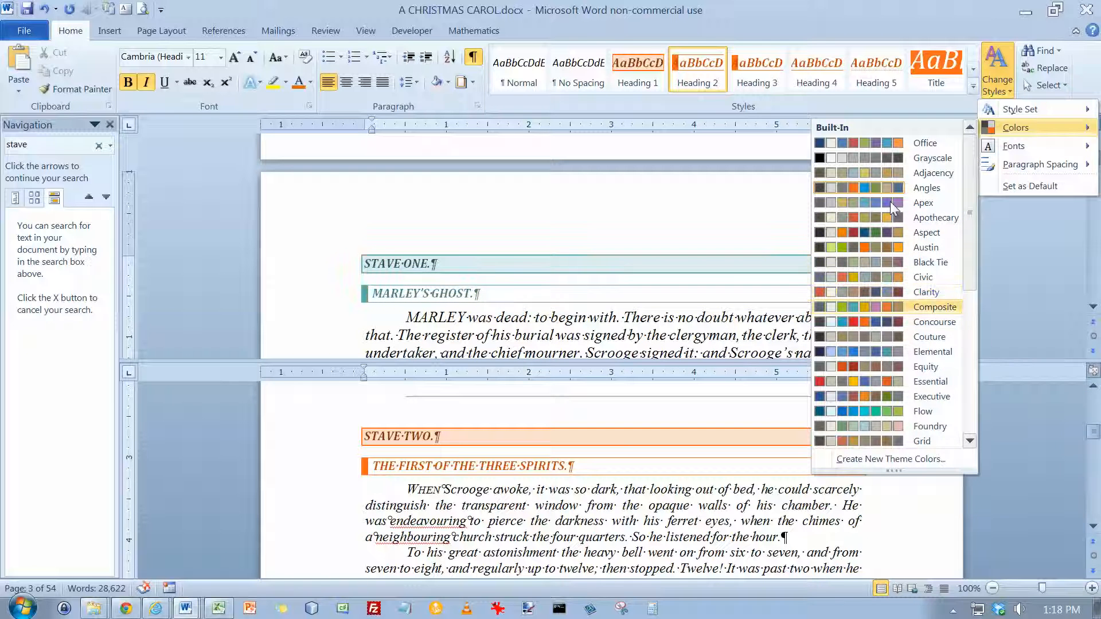
key("Down")
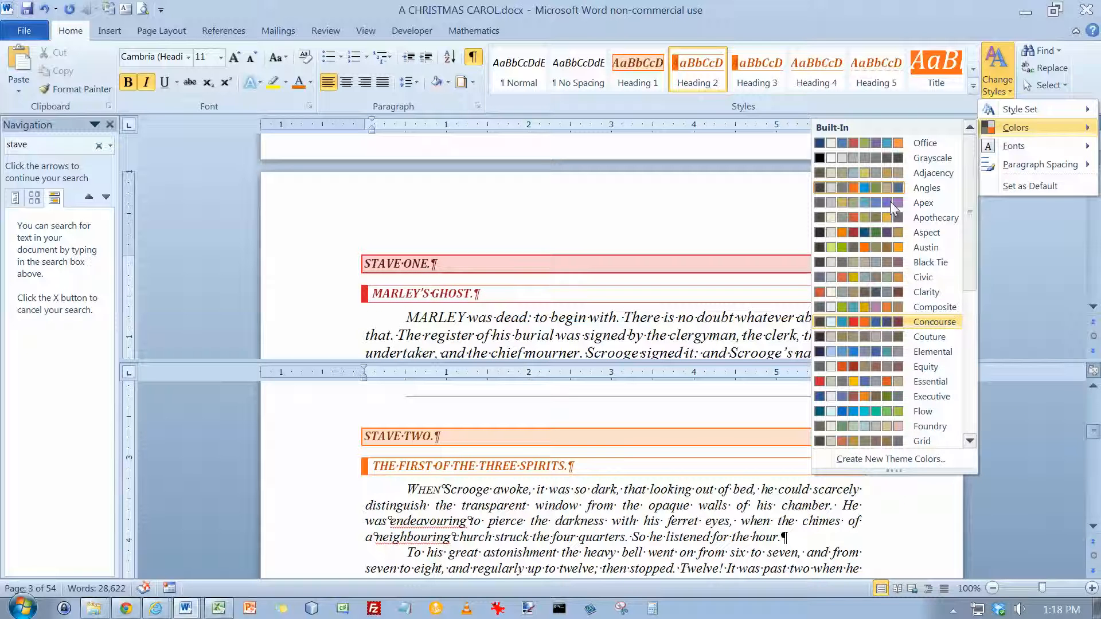
key("Down")
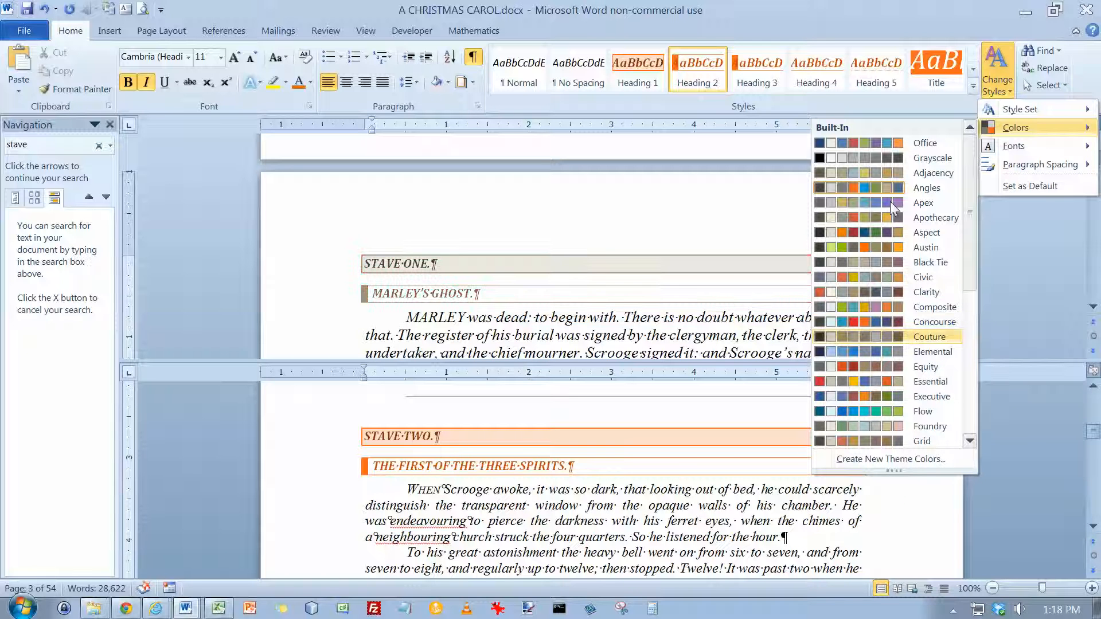
key("Down")
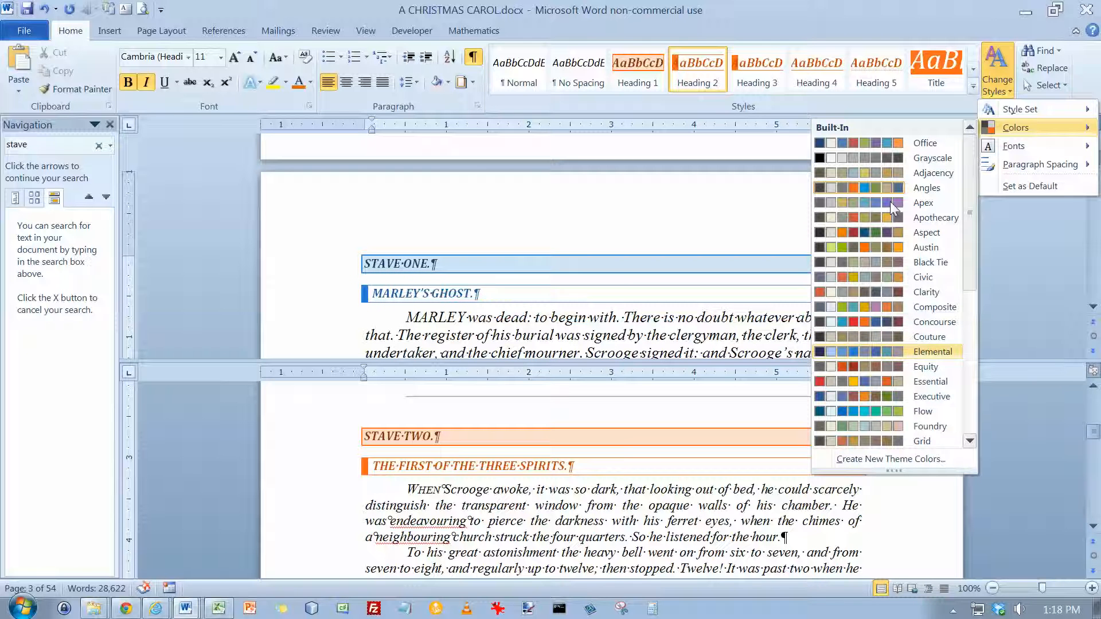
key("Down")
key("Down")
key("Down")
key("Down")
key("Down")
key("Down")
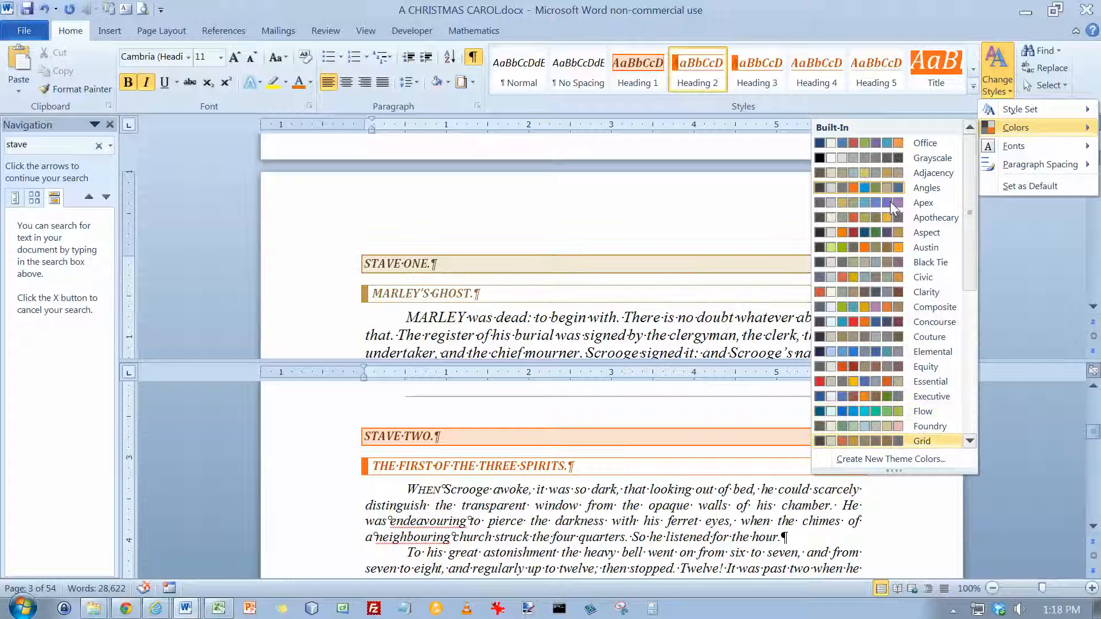
key("Up")
key("Up")
key("Up")
key("Up")
key("Up")
key("Up")
key("Up")
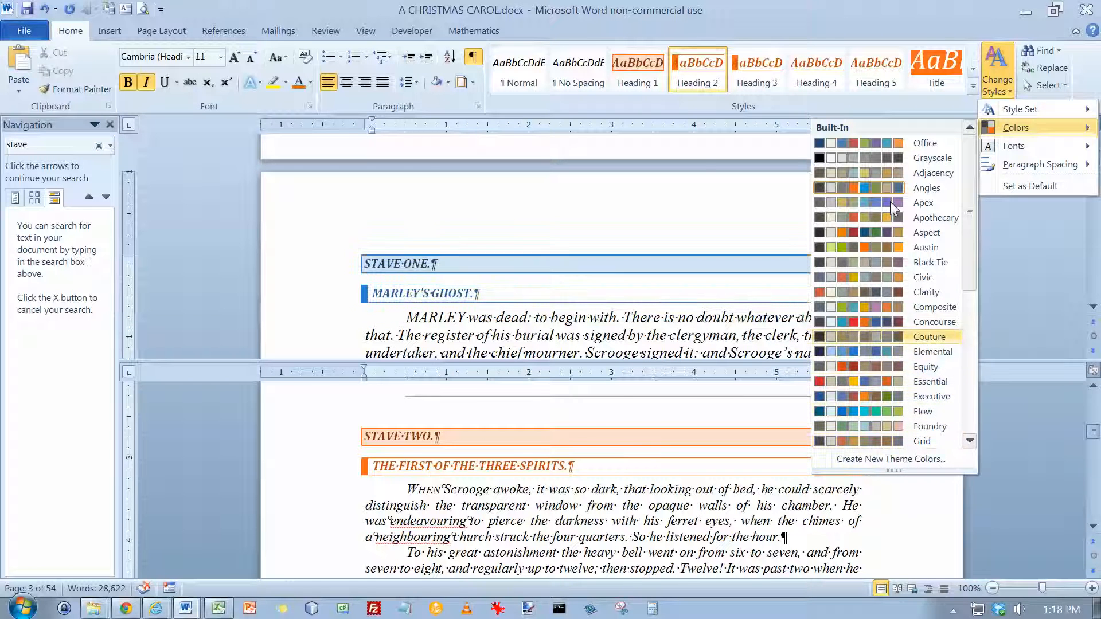
left_click_drag(968, 271, 969, 422)
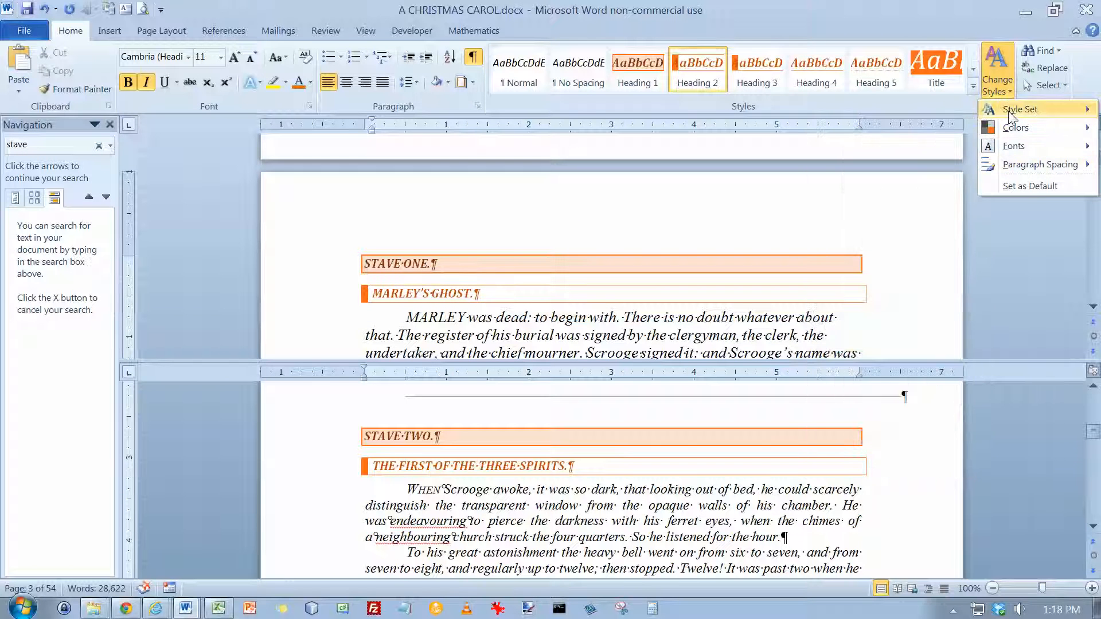
Step: Preview the built-in theme font sets from Office 2 through Concourse and beyond on the Stave One headings without applying one
mouse_move(1011, 150)
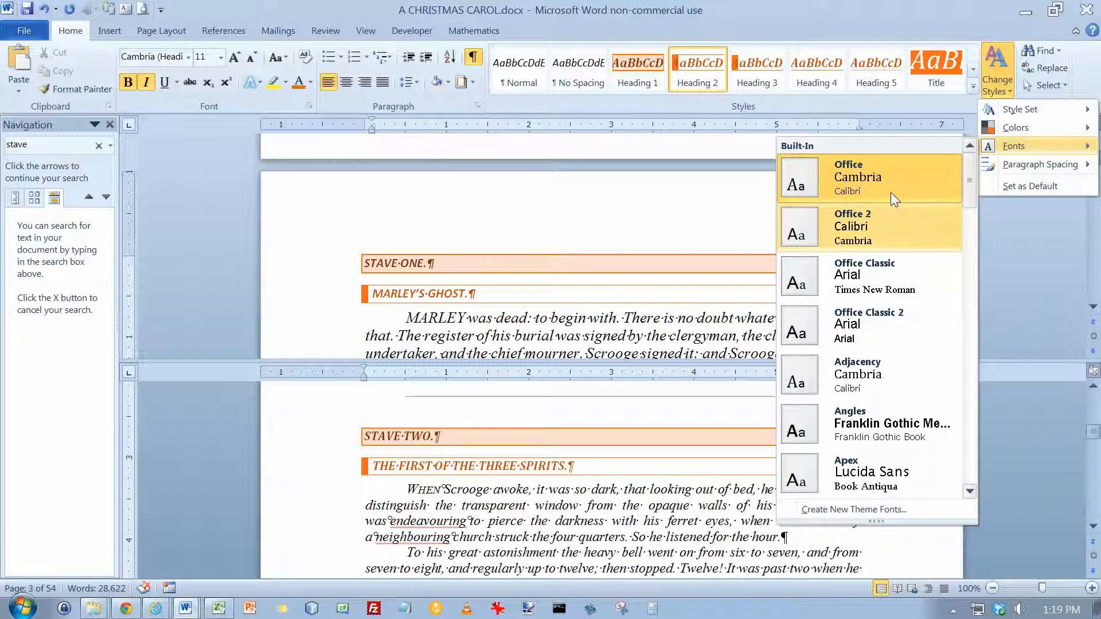
key("Down")
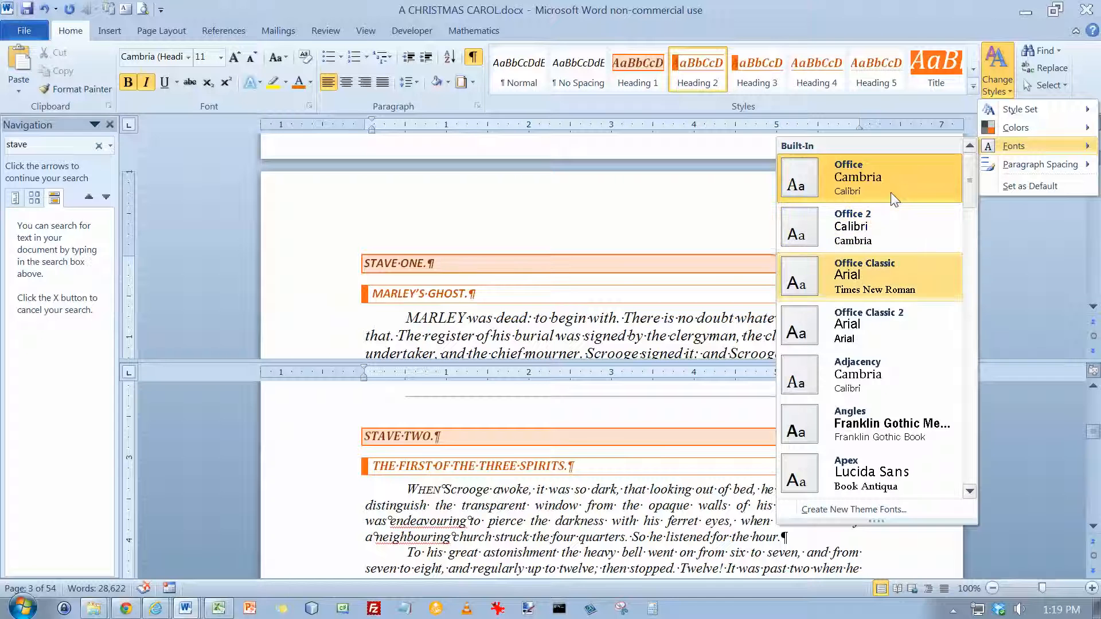
key("Down")
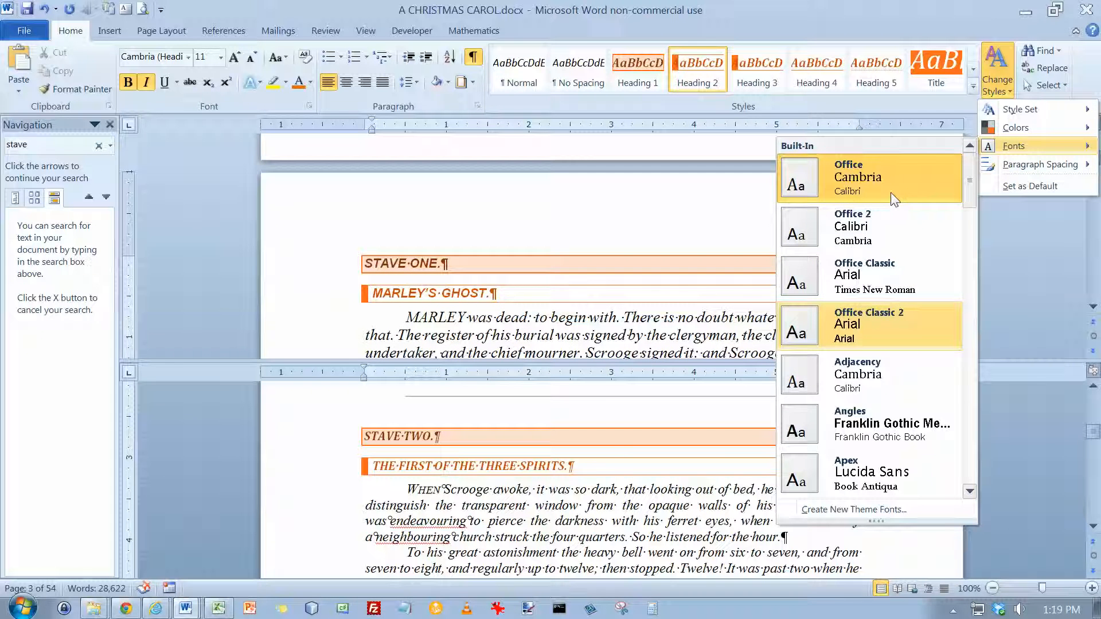
key("Down")
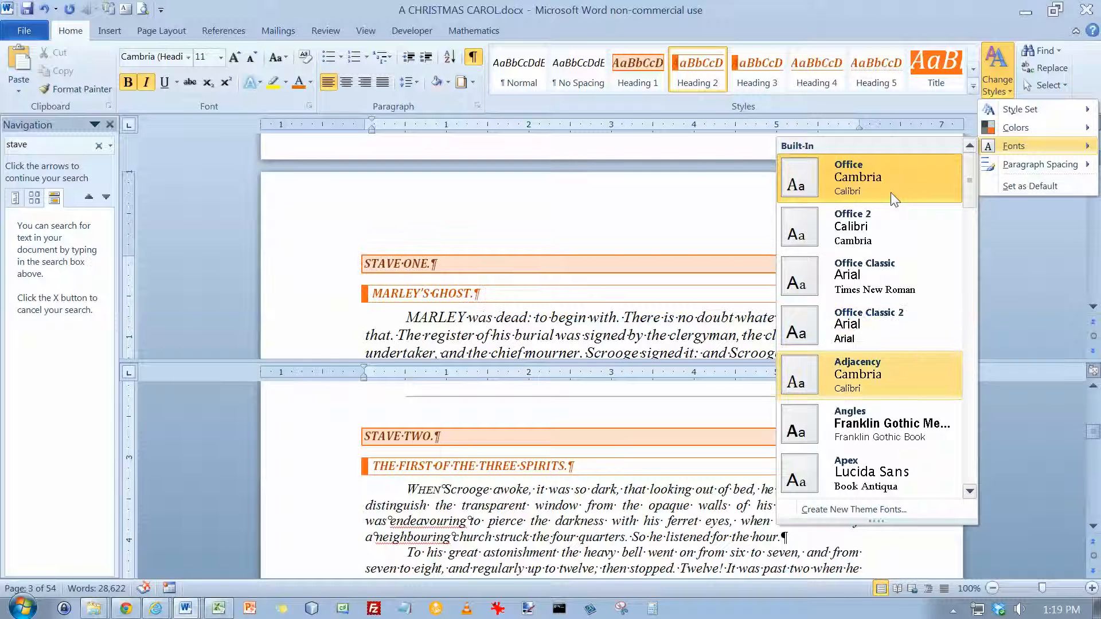
key("Down")
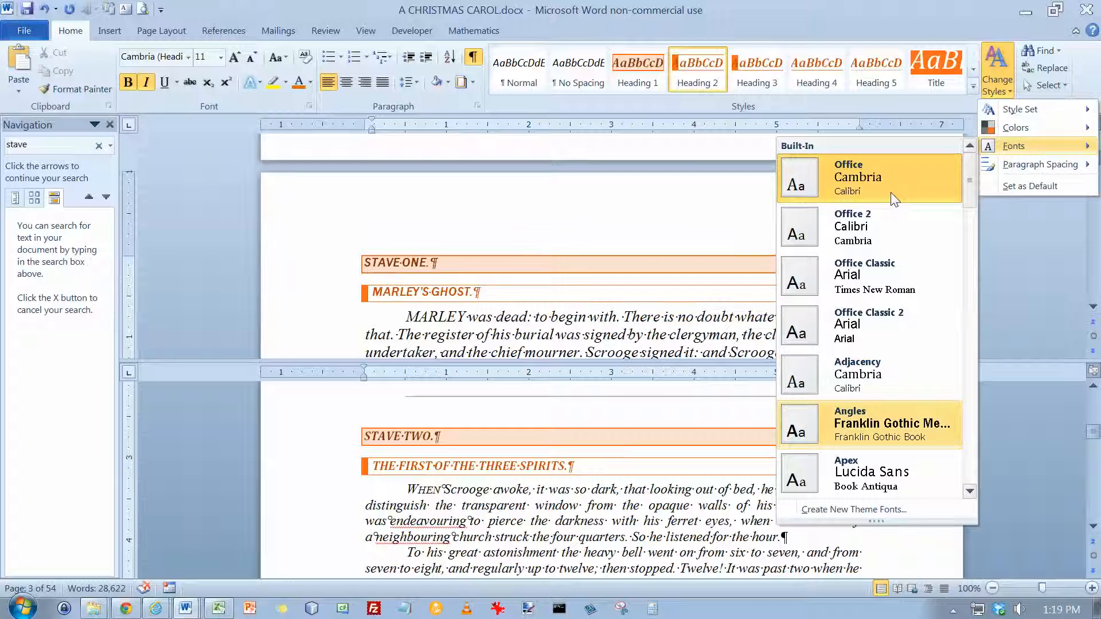
key("Down")
key("Down")
key("Down")
key("Down")
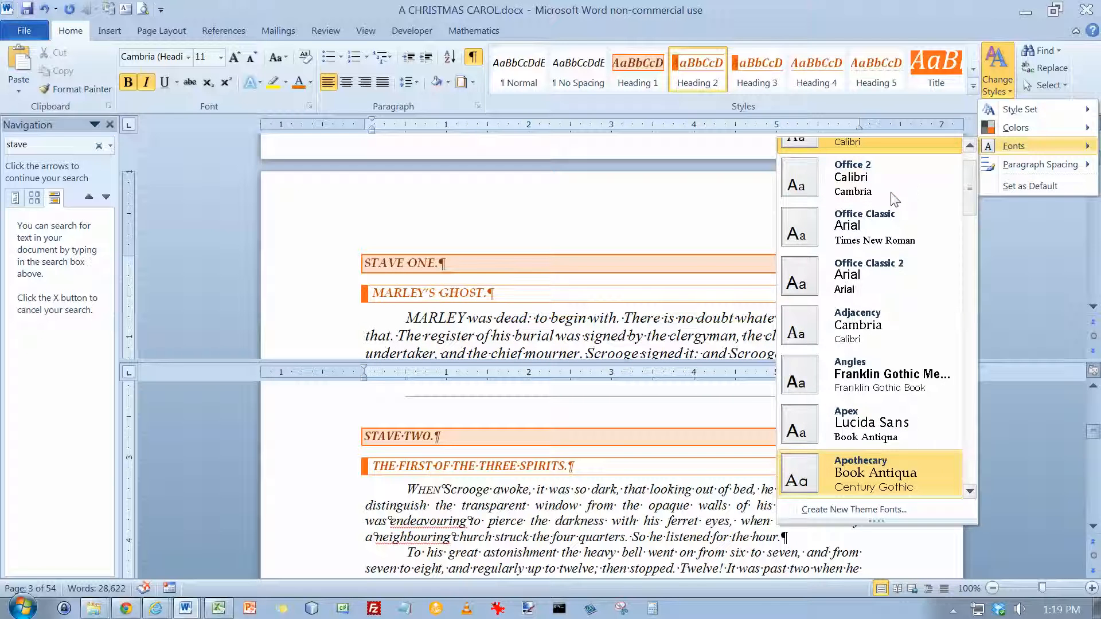
key("Down")
key("Down")
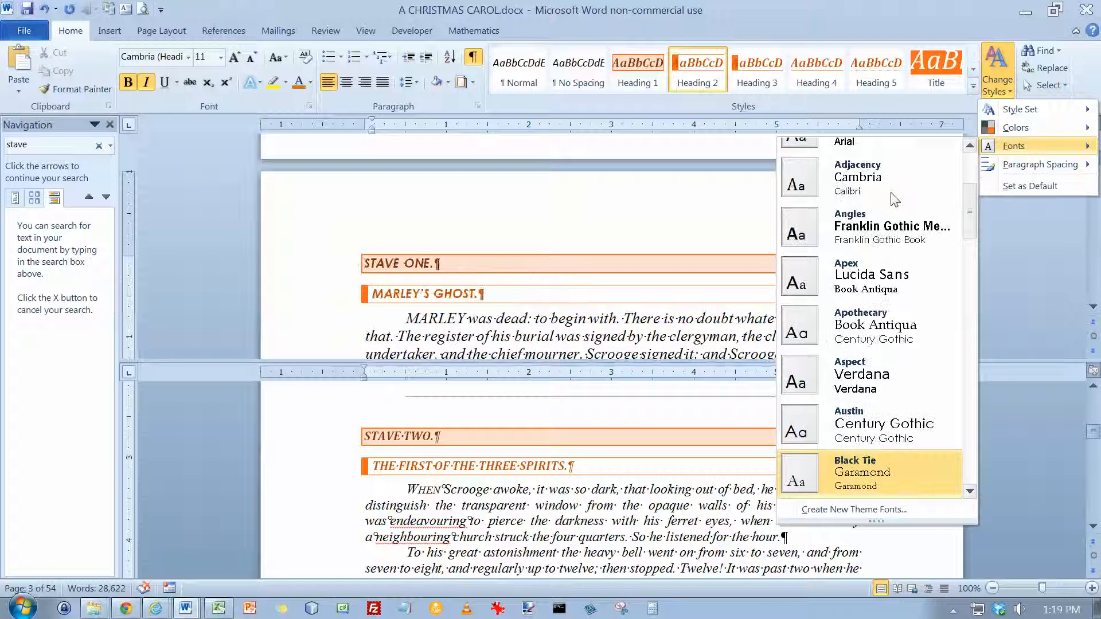
key("Down")
key("Down")
key("Down")
key("Down")
key("Down")
key("Down")
key("Down")
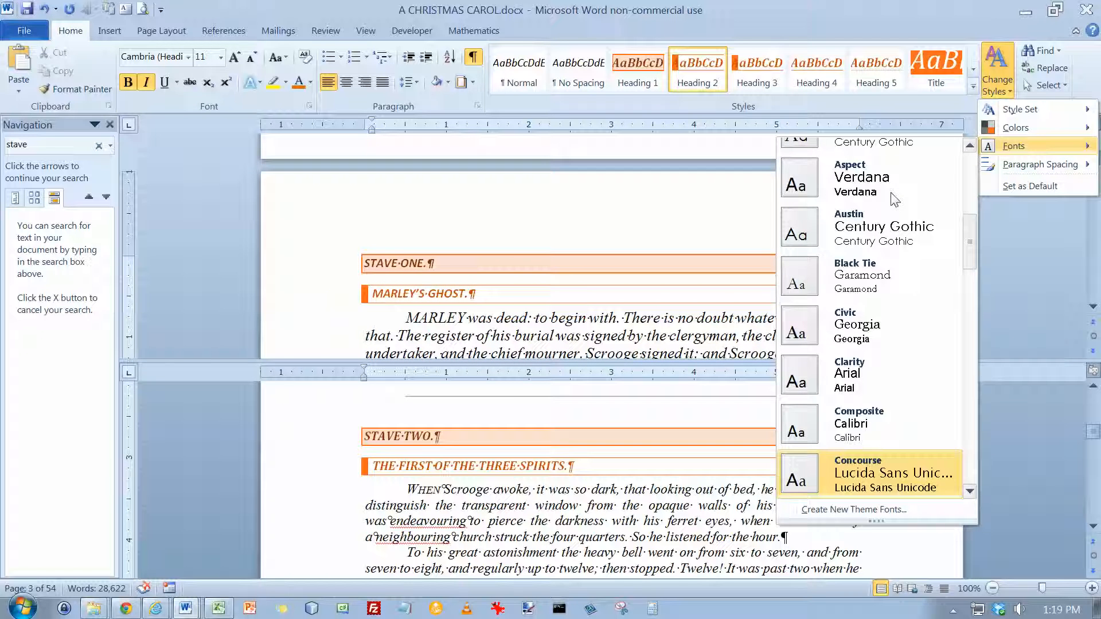
key("Down")
key("Down")
key("Down")
key("Down")
key("Down")
key("Down")
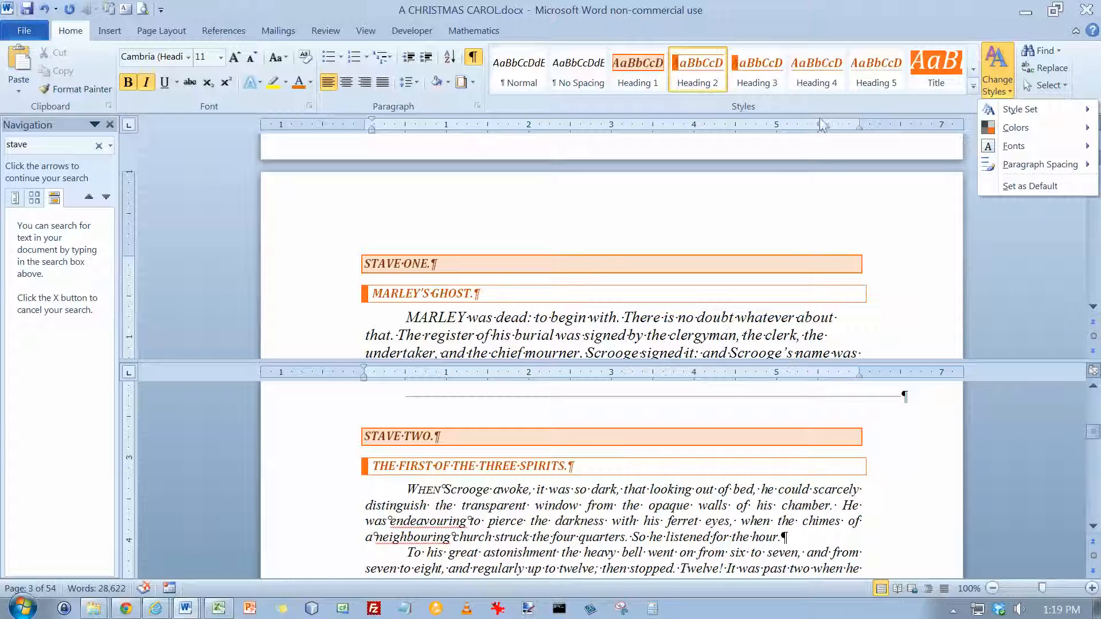
Step: Examine the full gallery of quick styles in the Fancy set, previewing styles on "MARLEY'S GHOST." without applying one
left_click(973, 70)
left_click(973, 86)
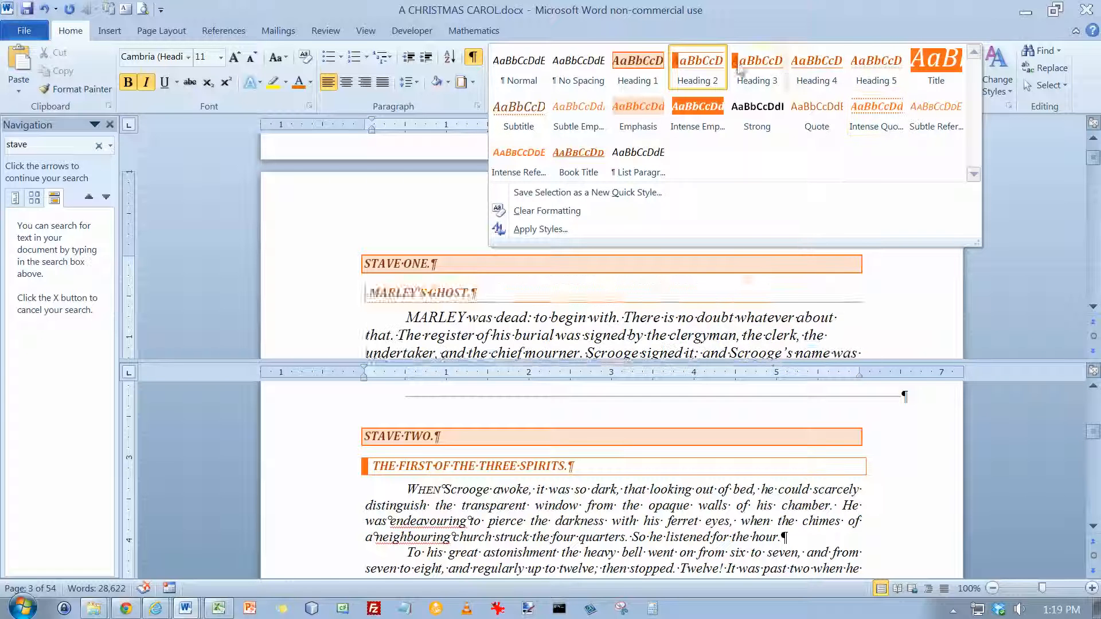
left_click(802, 20)
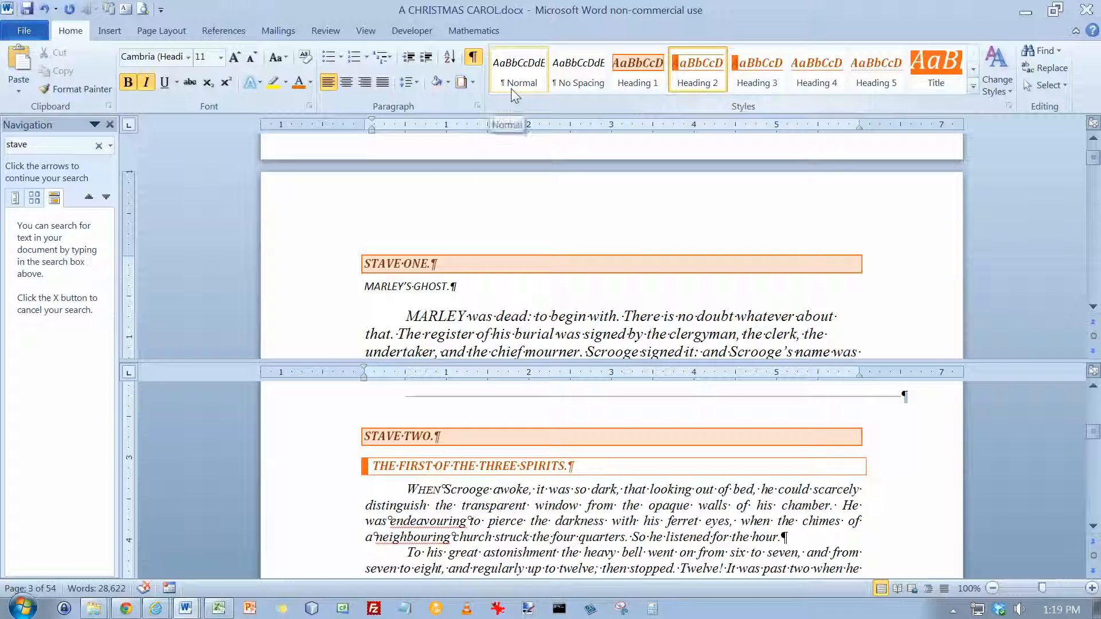